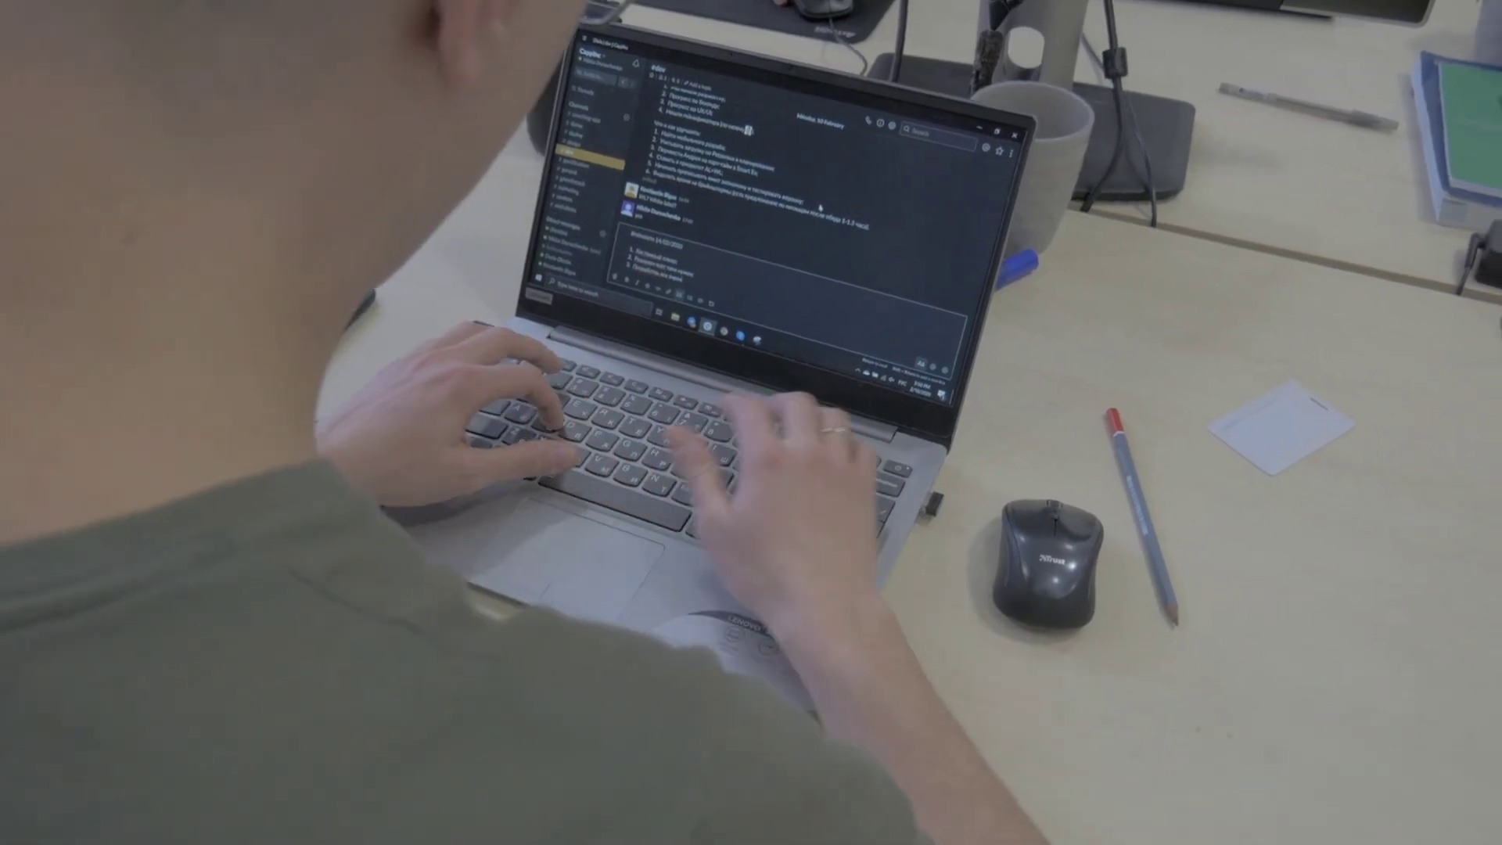
text(ы;)
key(shift+Return)
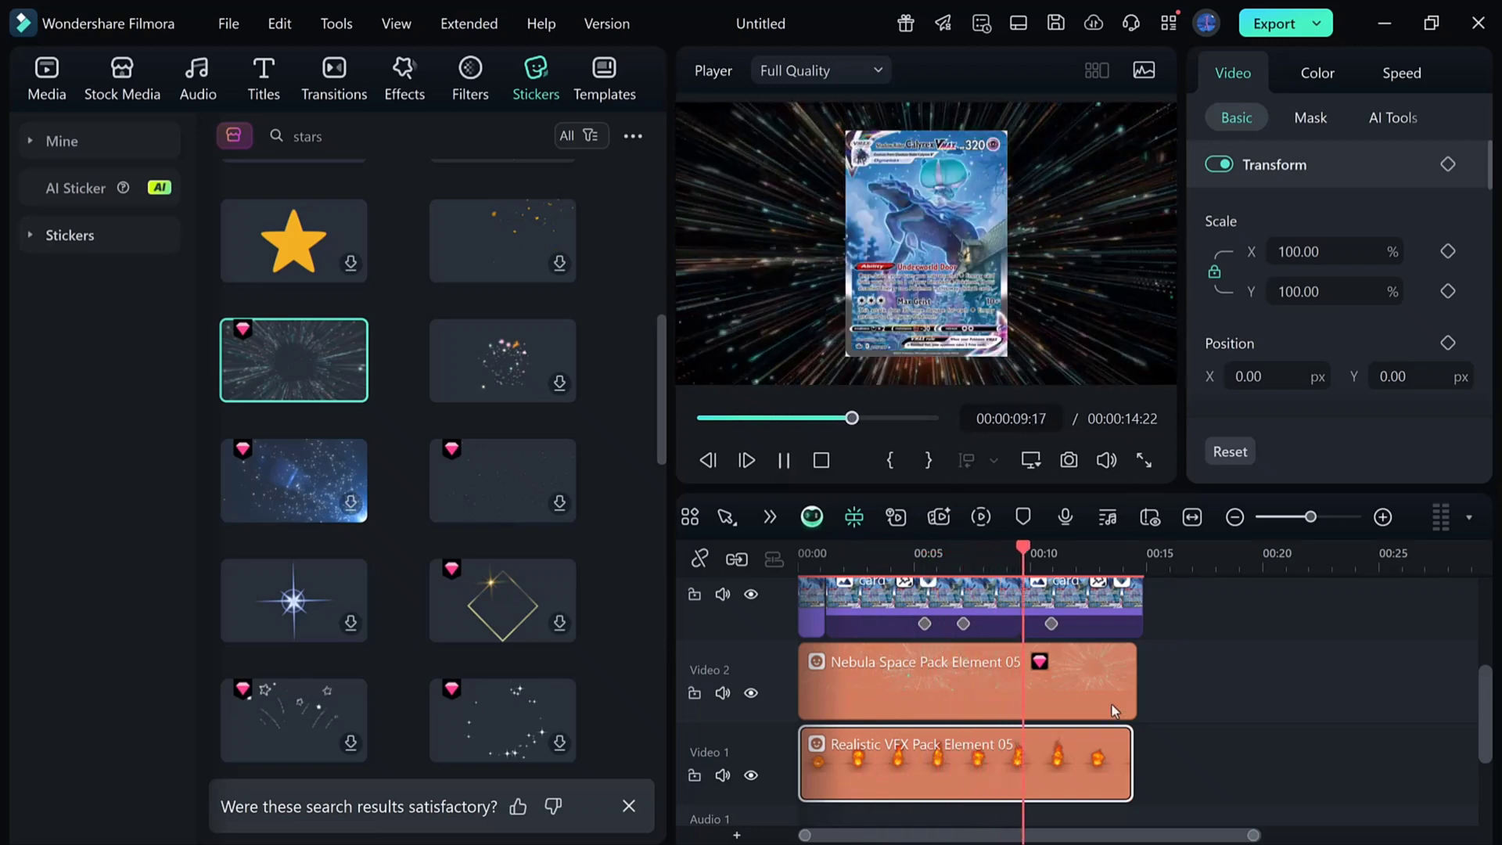
scroll(1177, 703, up, 2)
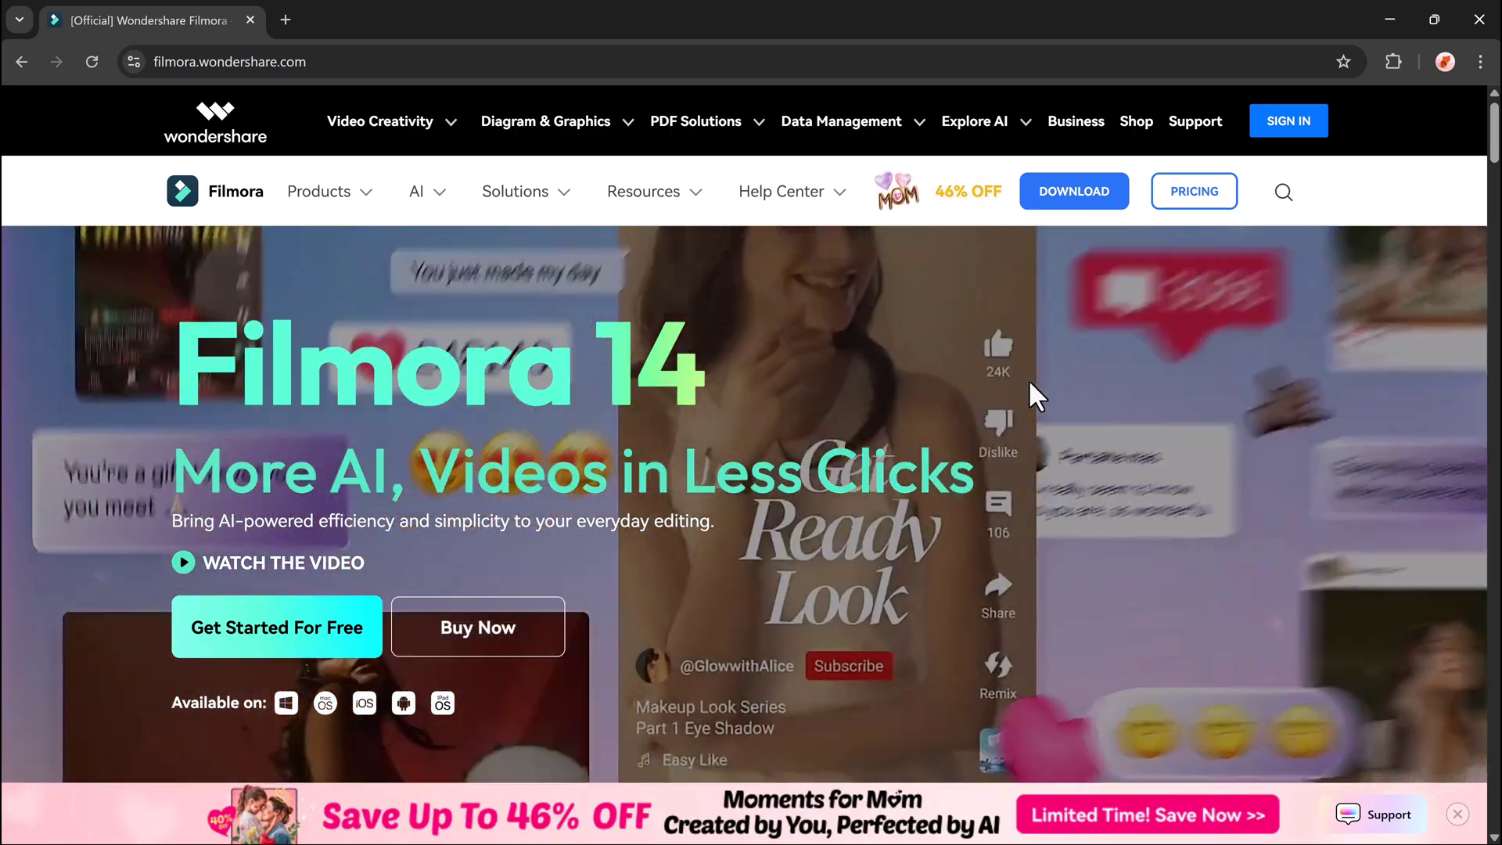
- Browse the Filmora website's AI editing features, previewing Smart Scene Cut and AI Portrait Cutout
scroll(1028, 379, down, 10)
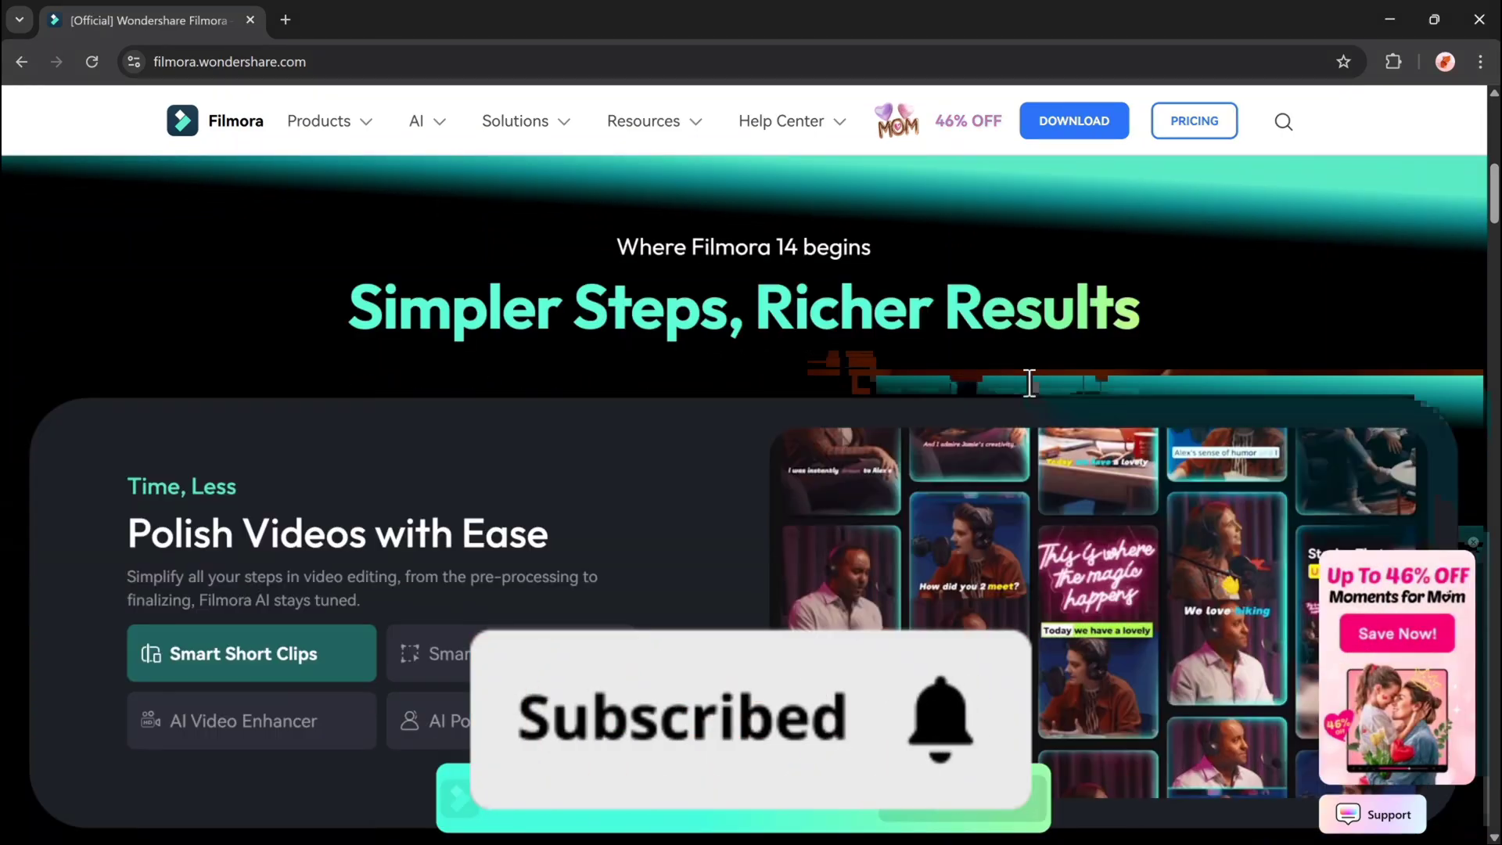
scroll(1029, 382, down, 2)
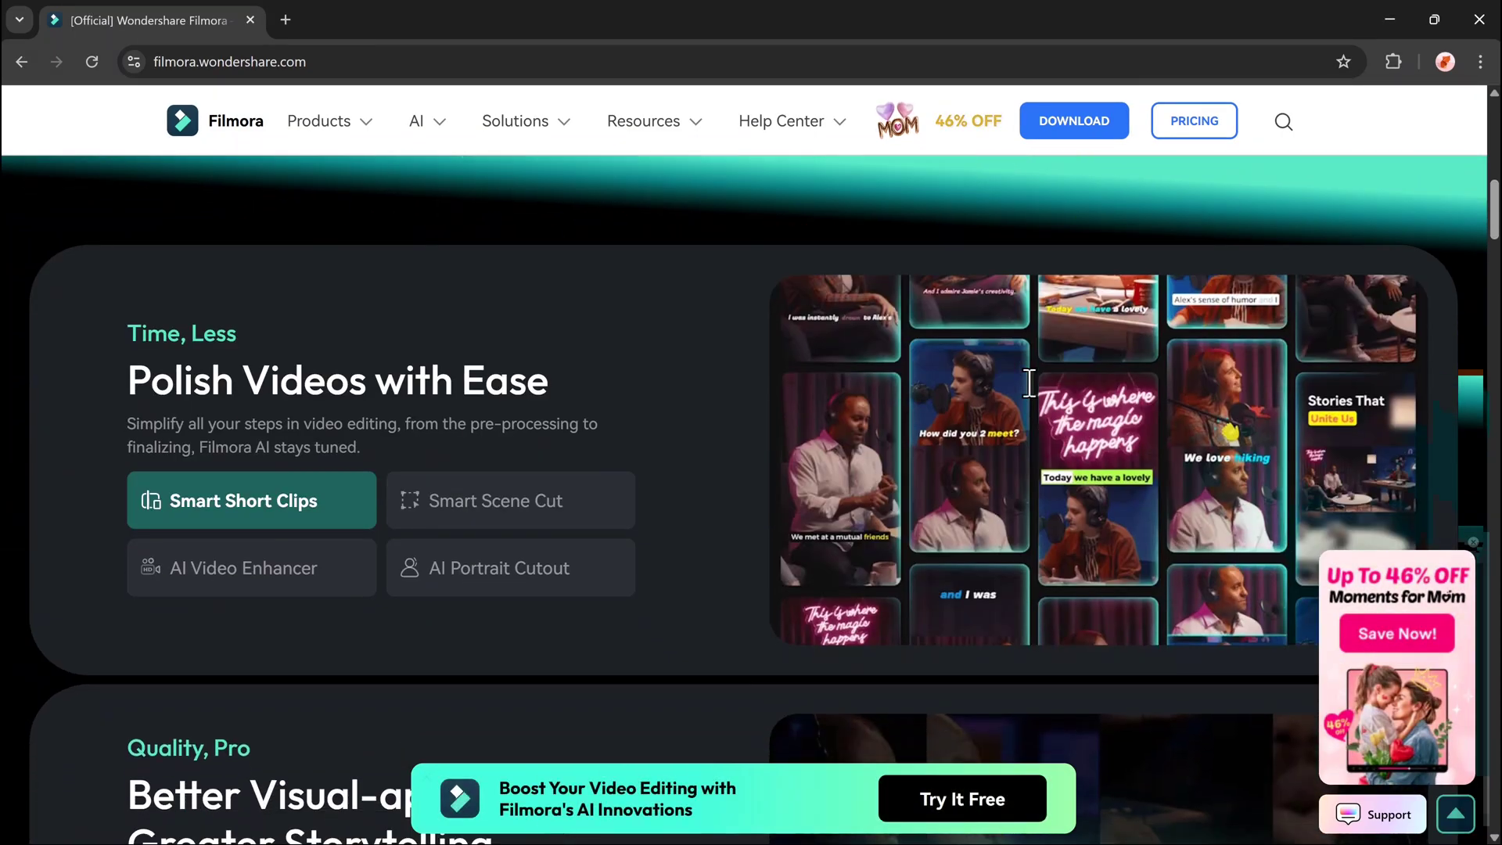
click(541, 509)
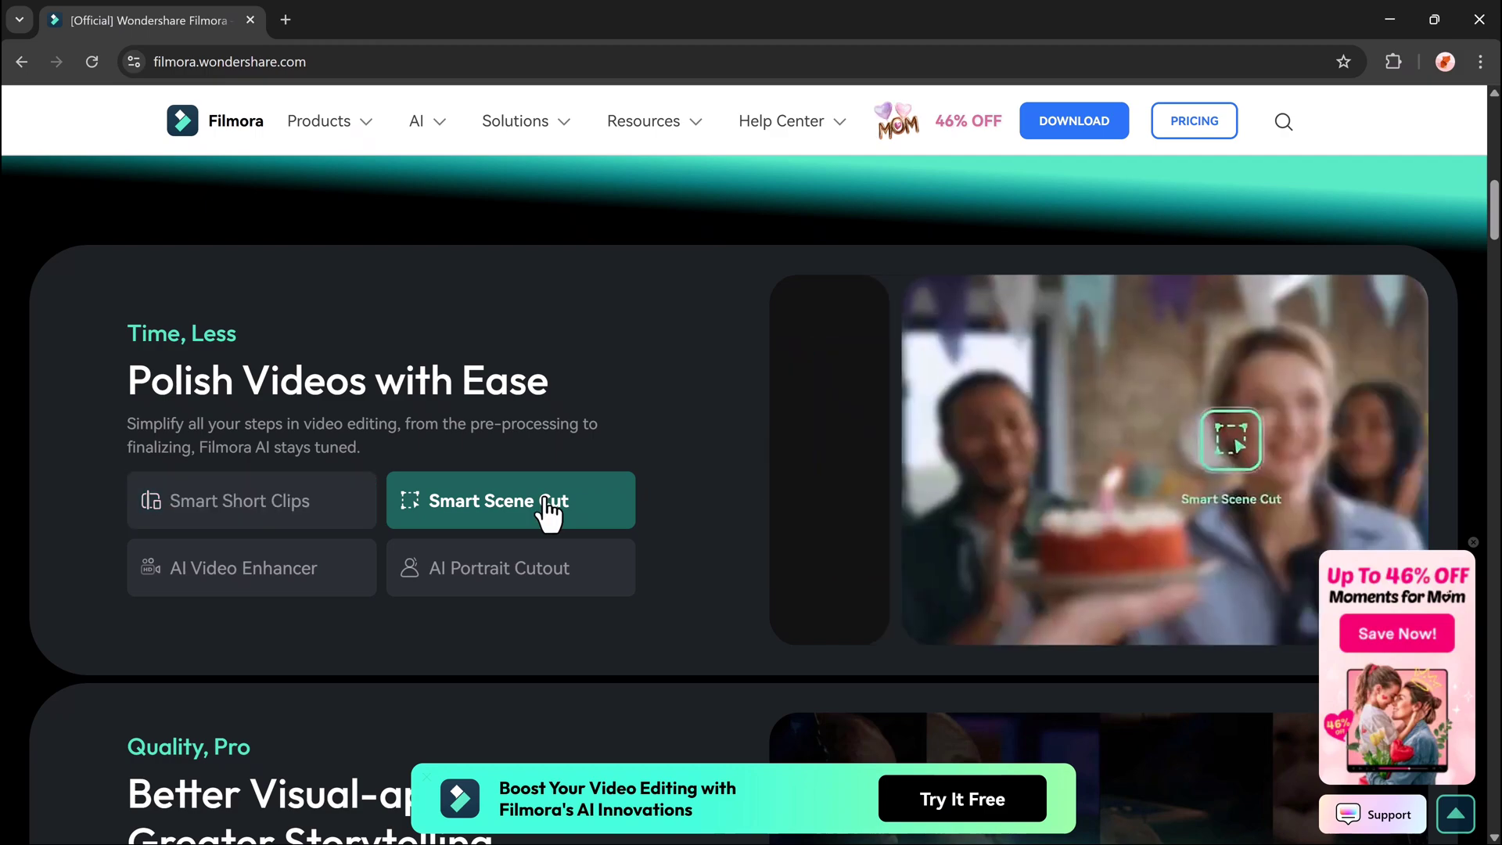
click(546, 570)
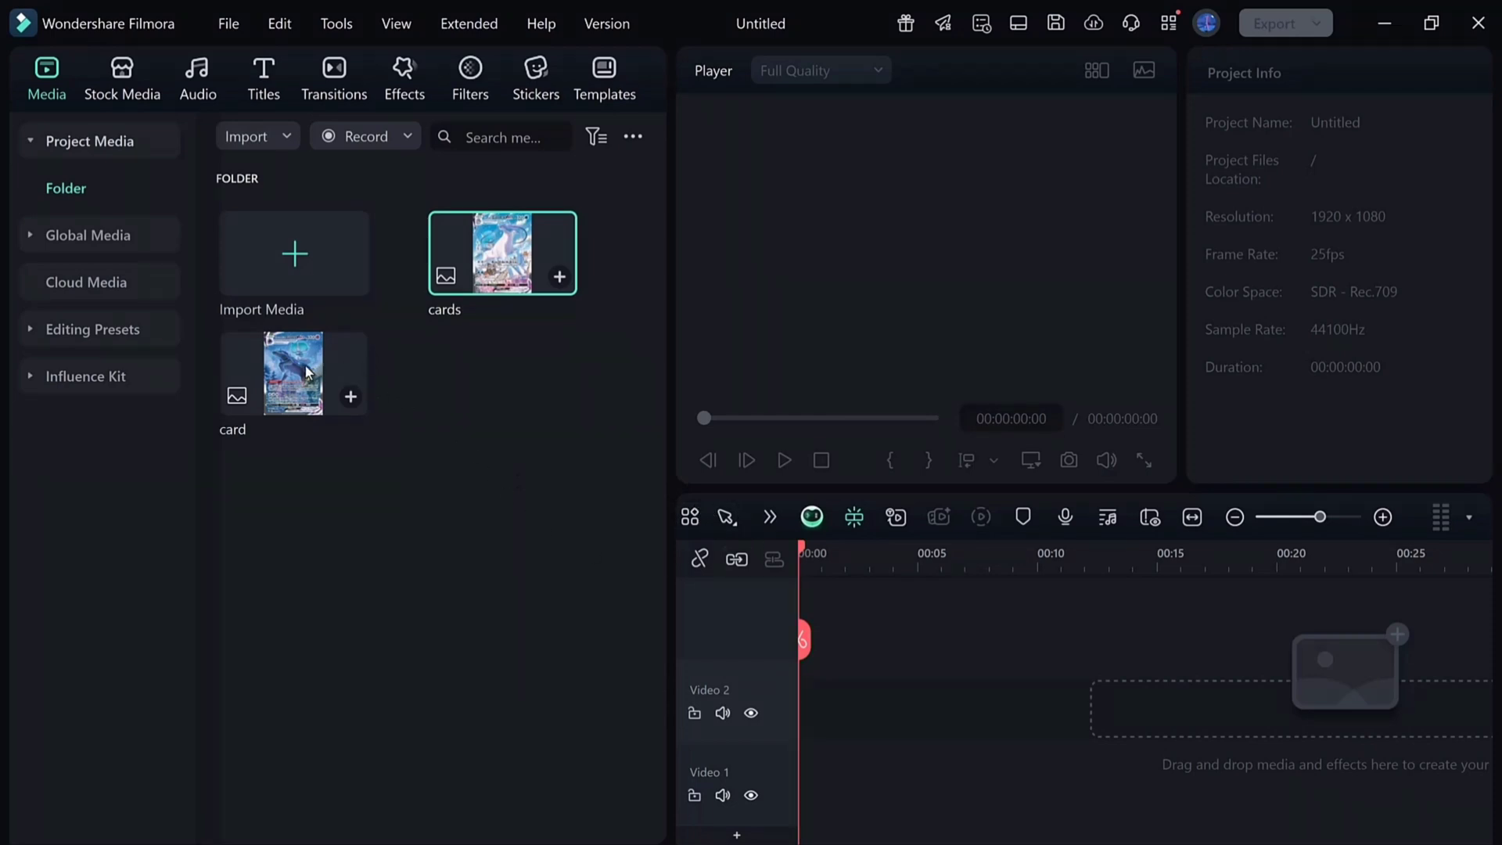
- Place the card image at the start of the Video 2 track and extend it to about 20 seconds
drag(367, 407, 785, 722)
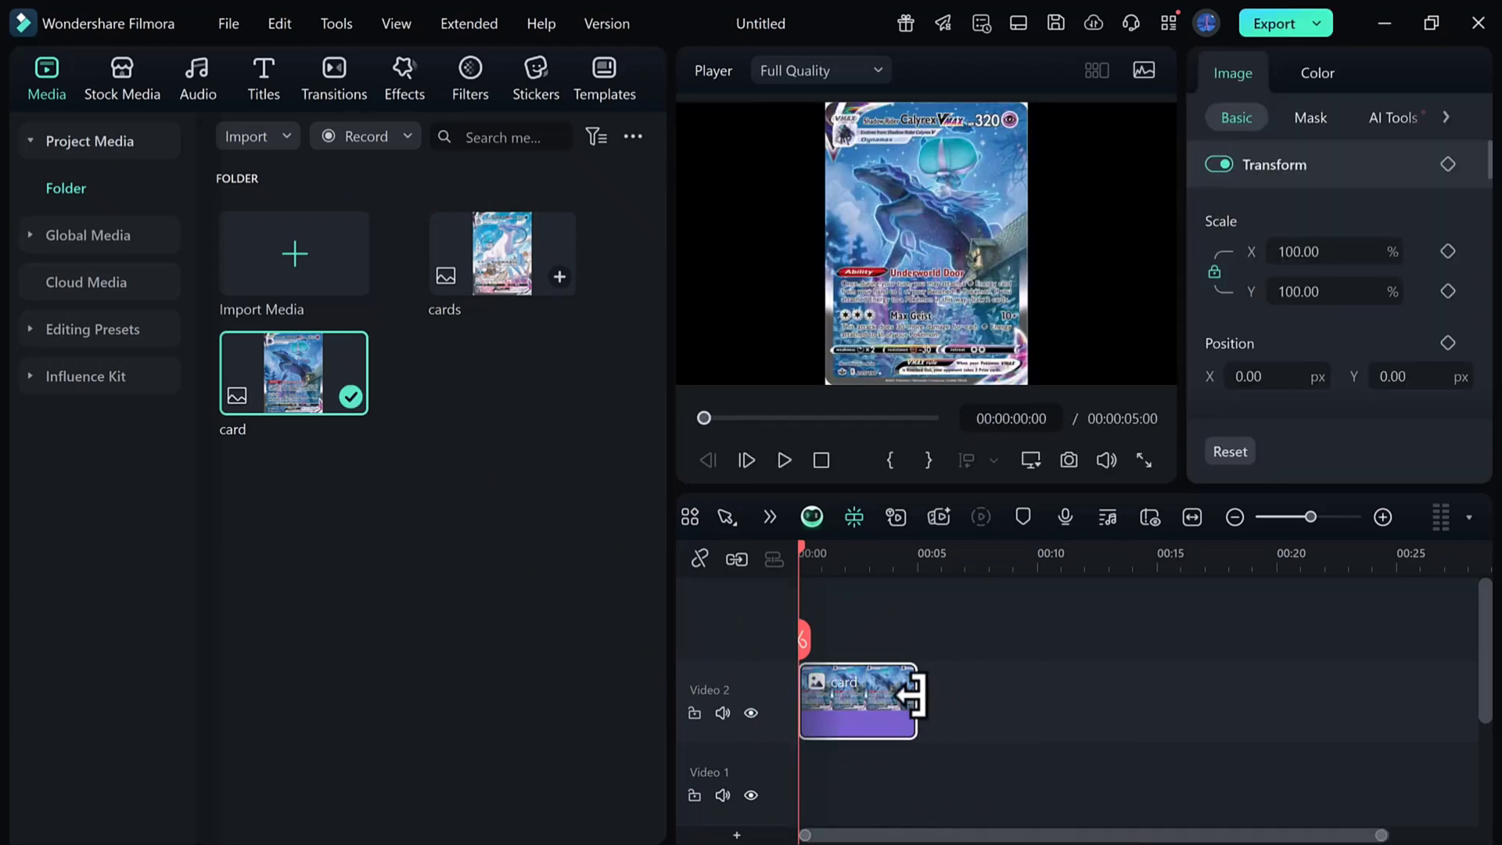
drag(914, 694, 1266, 714)
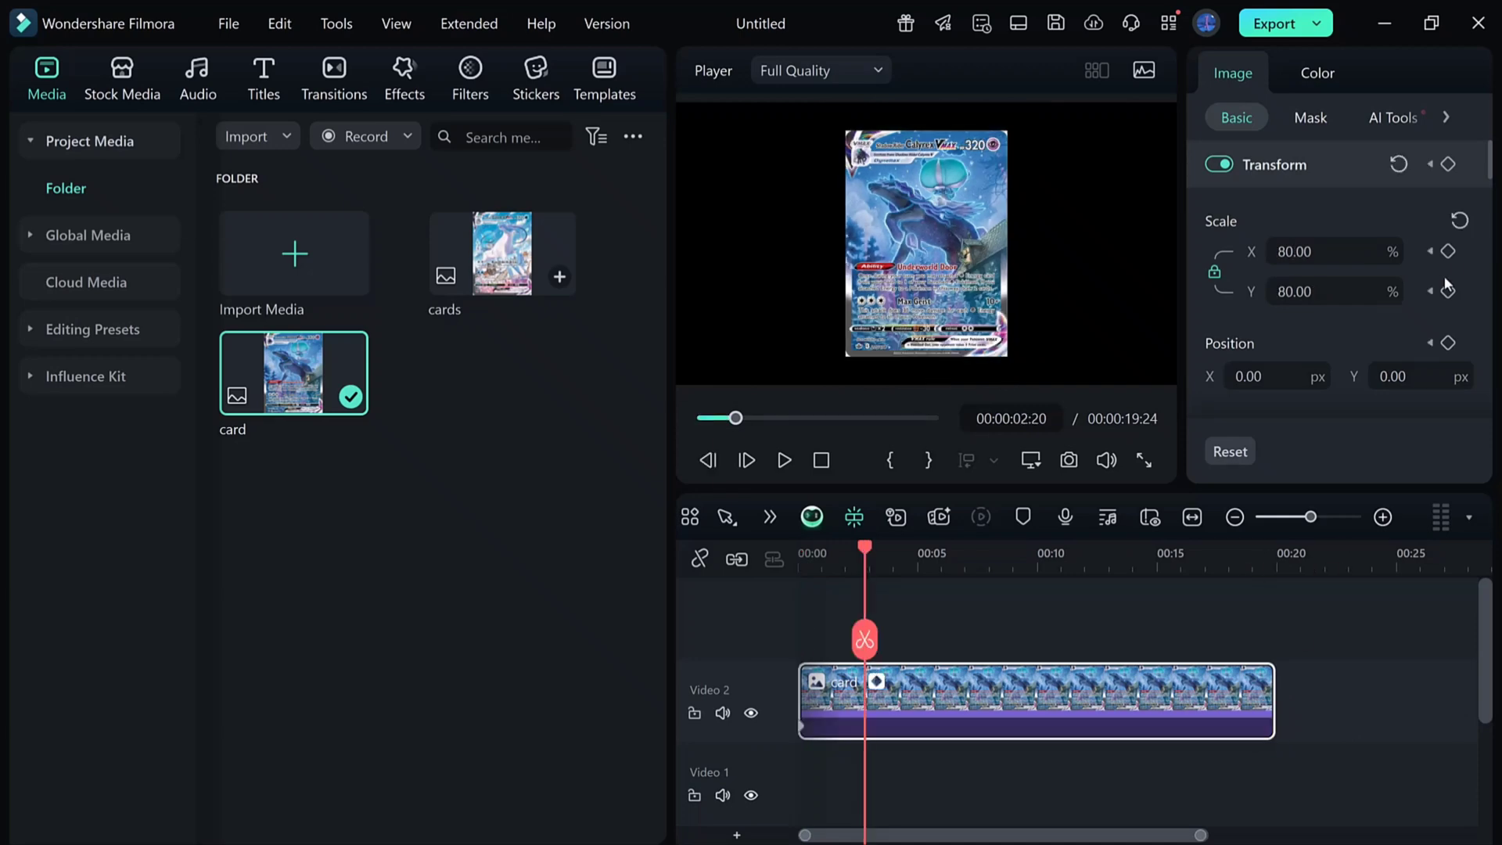
- Keyframe the card clip's scale at 80% at 00:00:02:20
click(1361, 251)
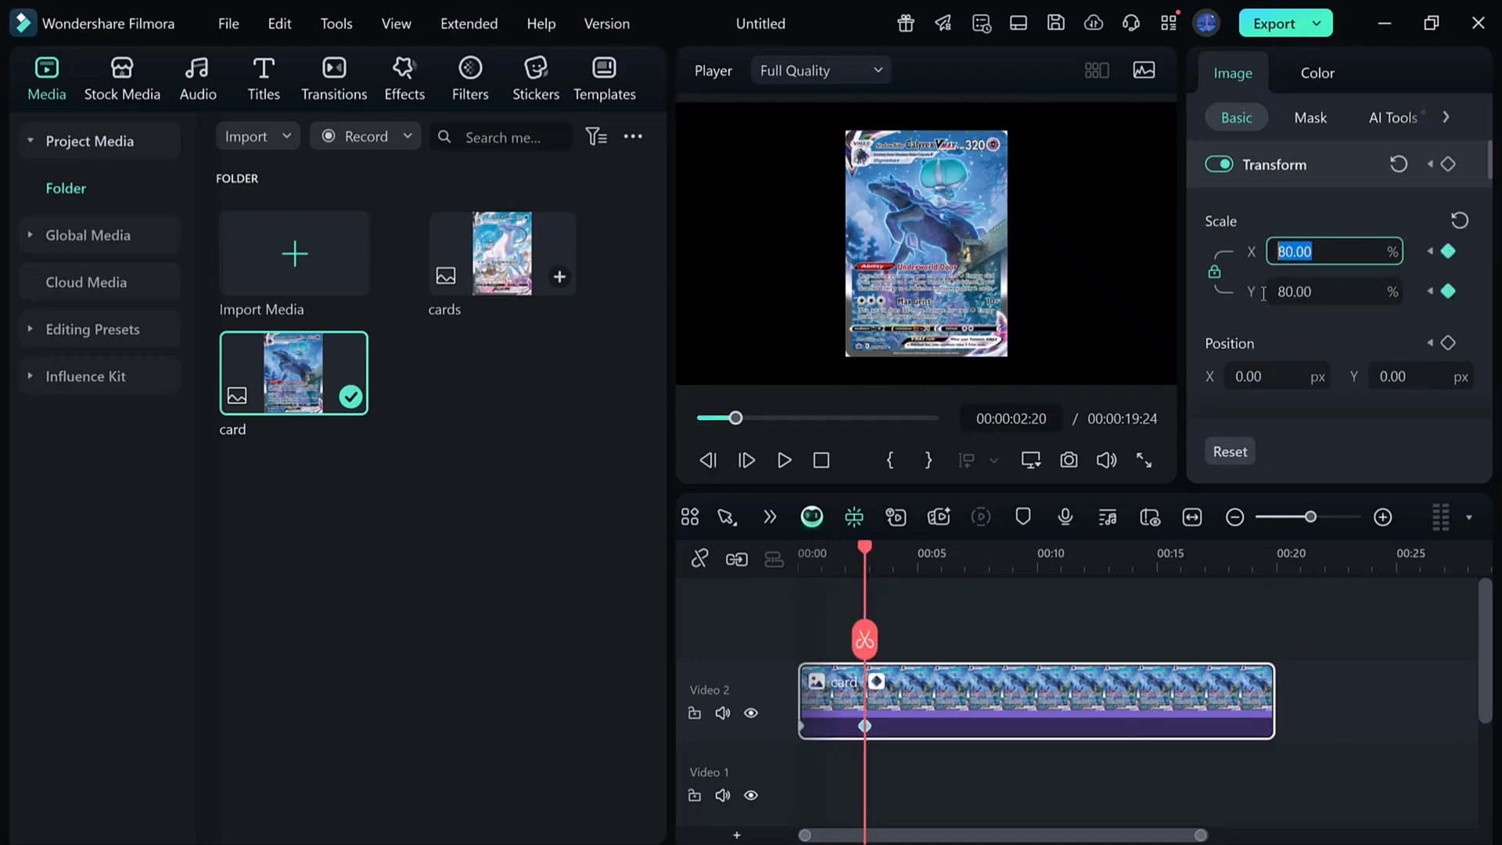
click(1093, 654)
click(1082, 699)
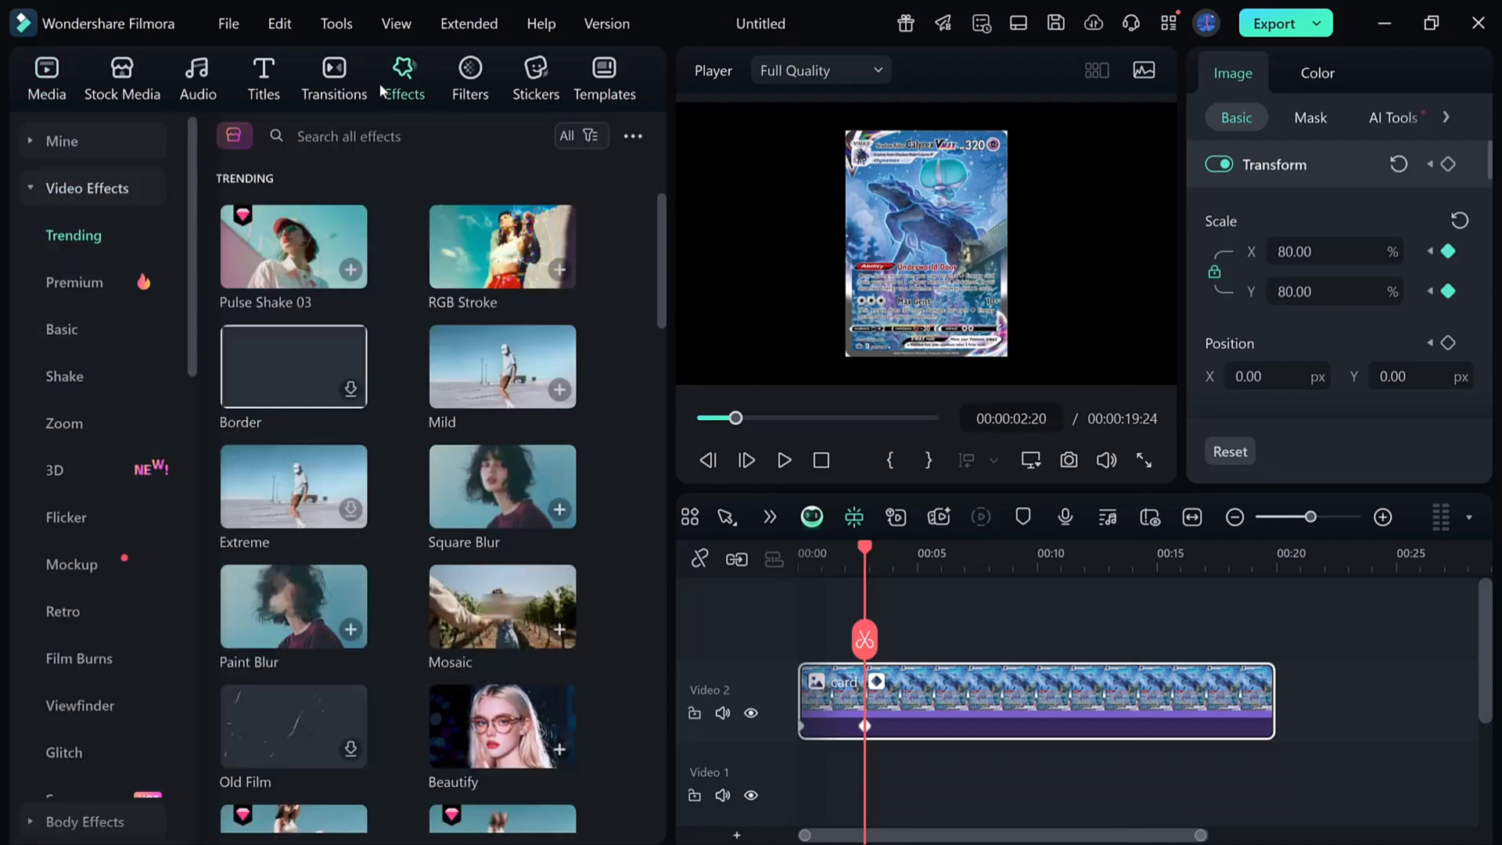
- Search the effects for "basic 3d" and apply the Basic 3D effect to the card clip on Video 2
scroll(379, 590, down, 10)
scroll(379, 589, up, 20)
click(367, 130)
text(basic 3d)
key(Return)
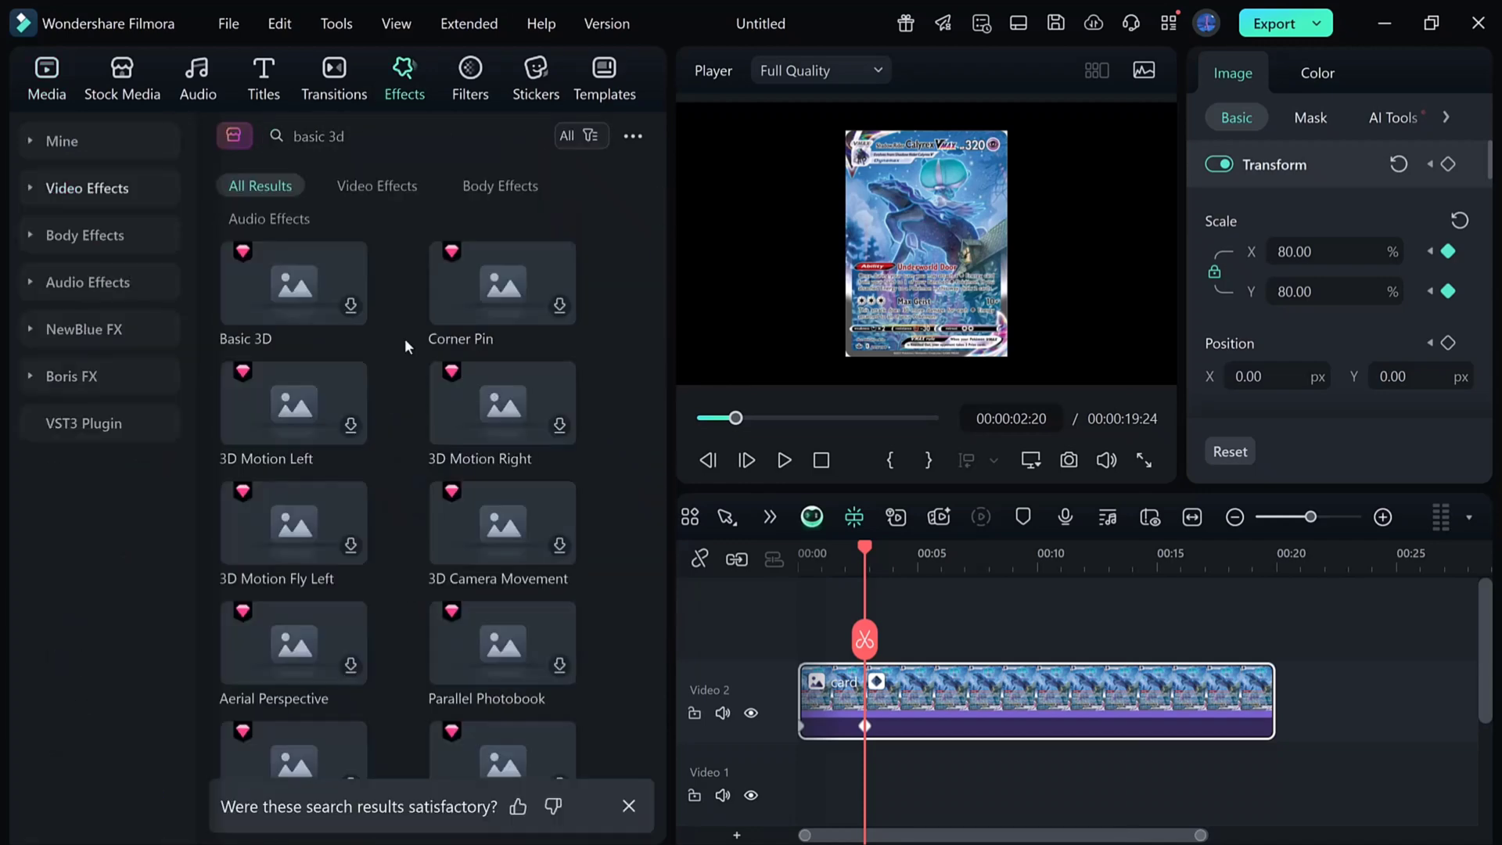
drag(349, 320, 829, 700)
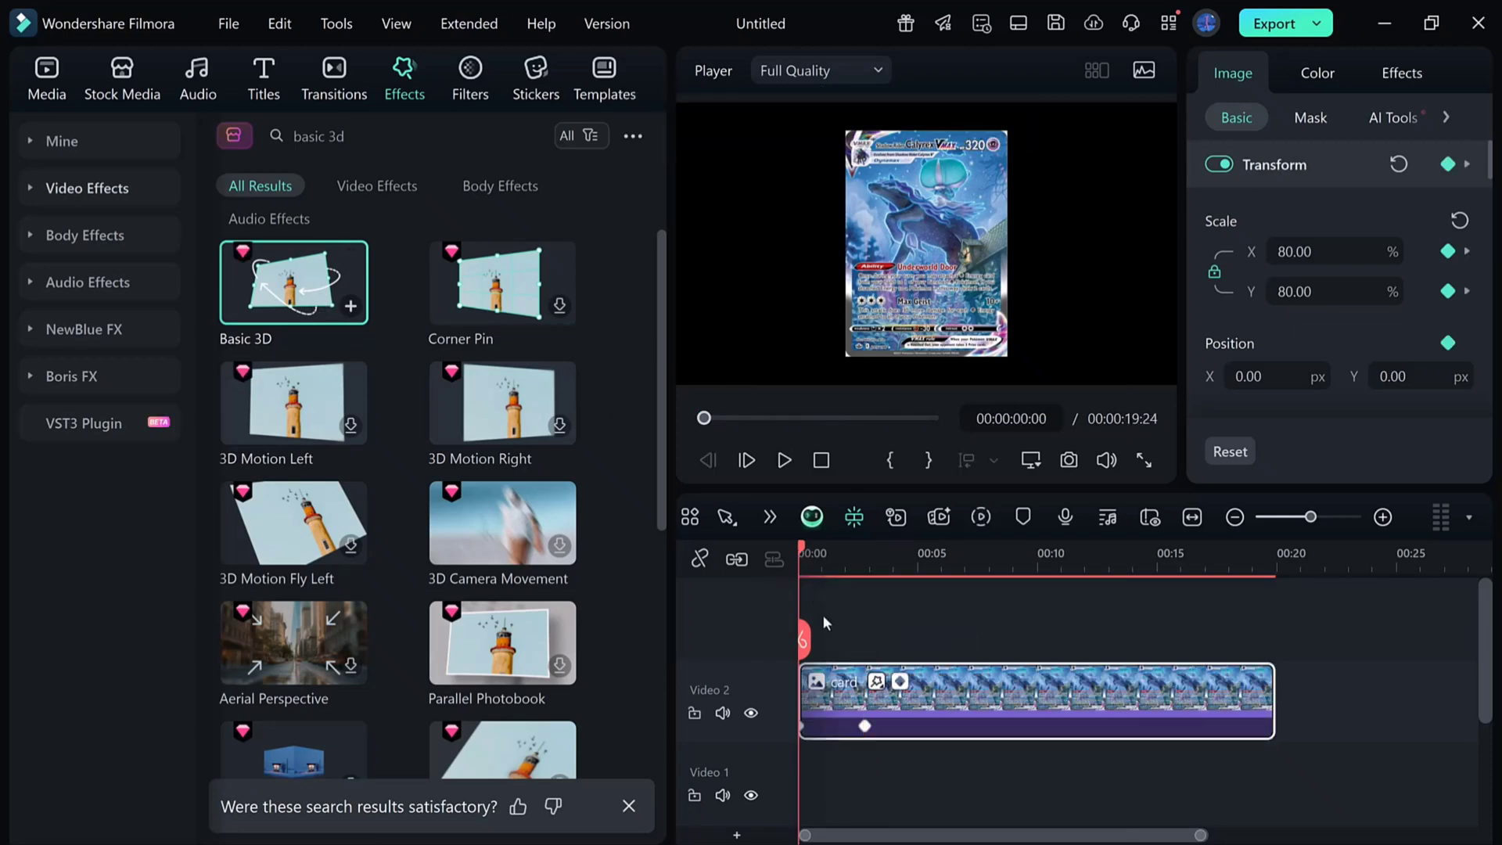
- Set the card clip's Basic 3D rotation to 81° and zoom to 10.10 at 00:00:04:24
right_click(991, 713)
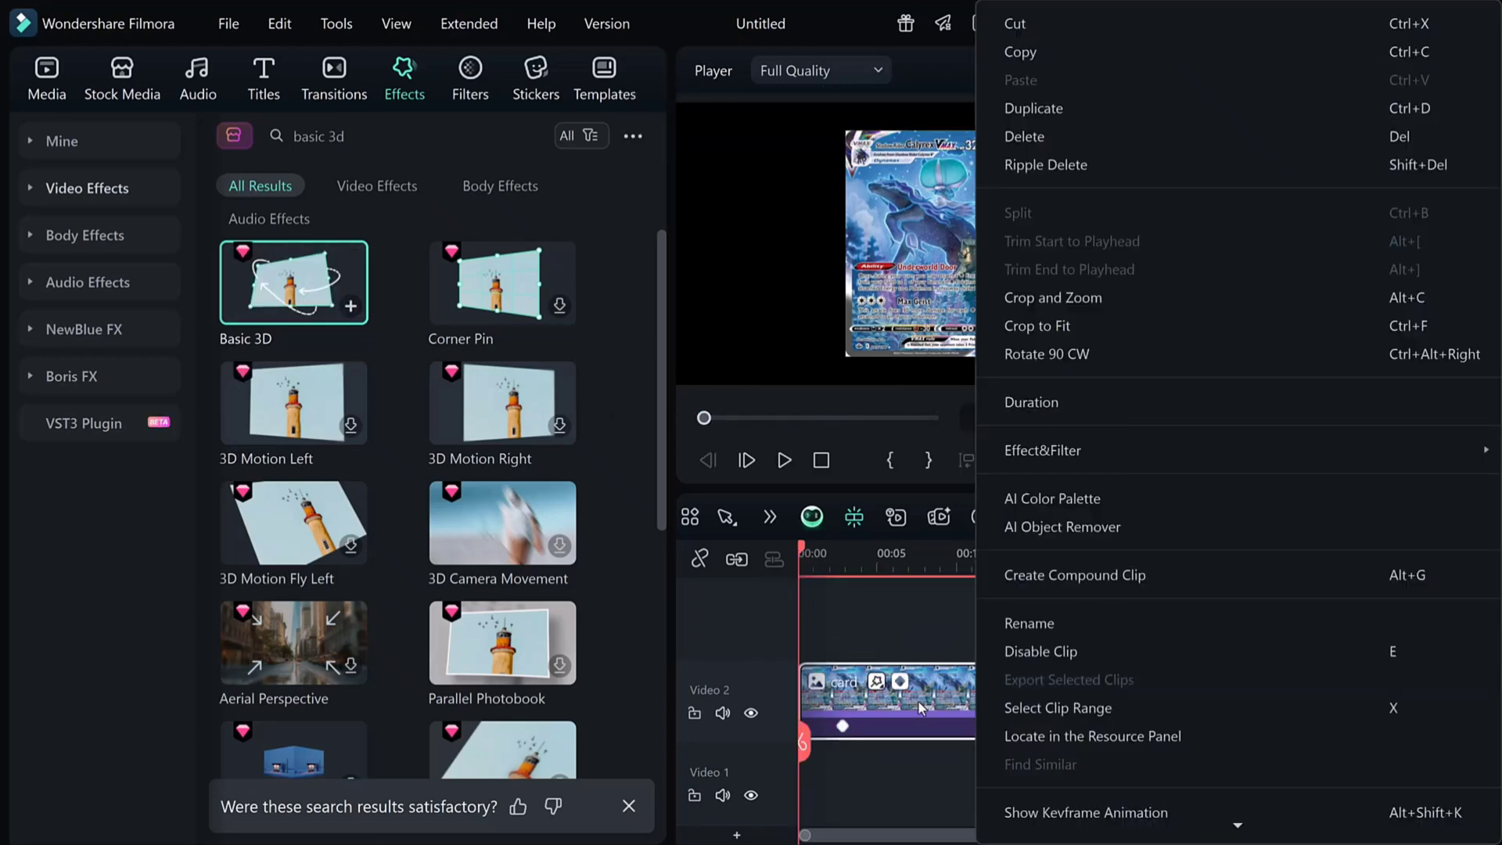
click(797, 256)
click(1400, 74)
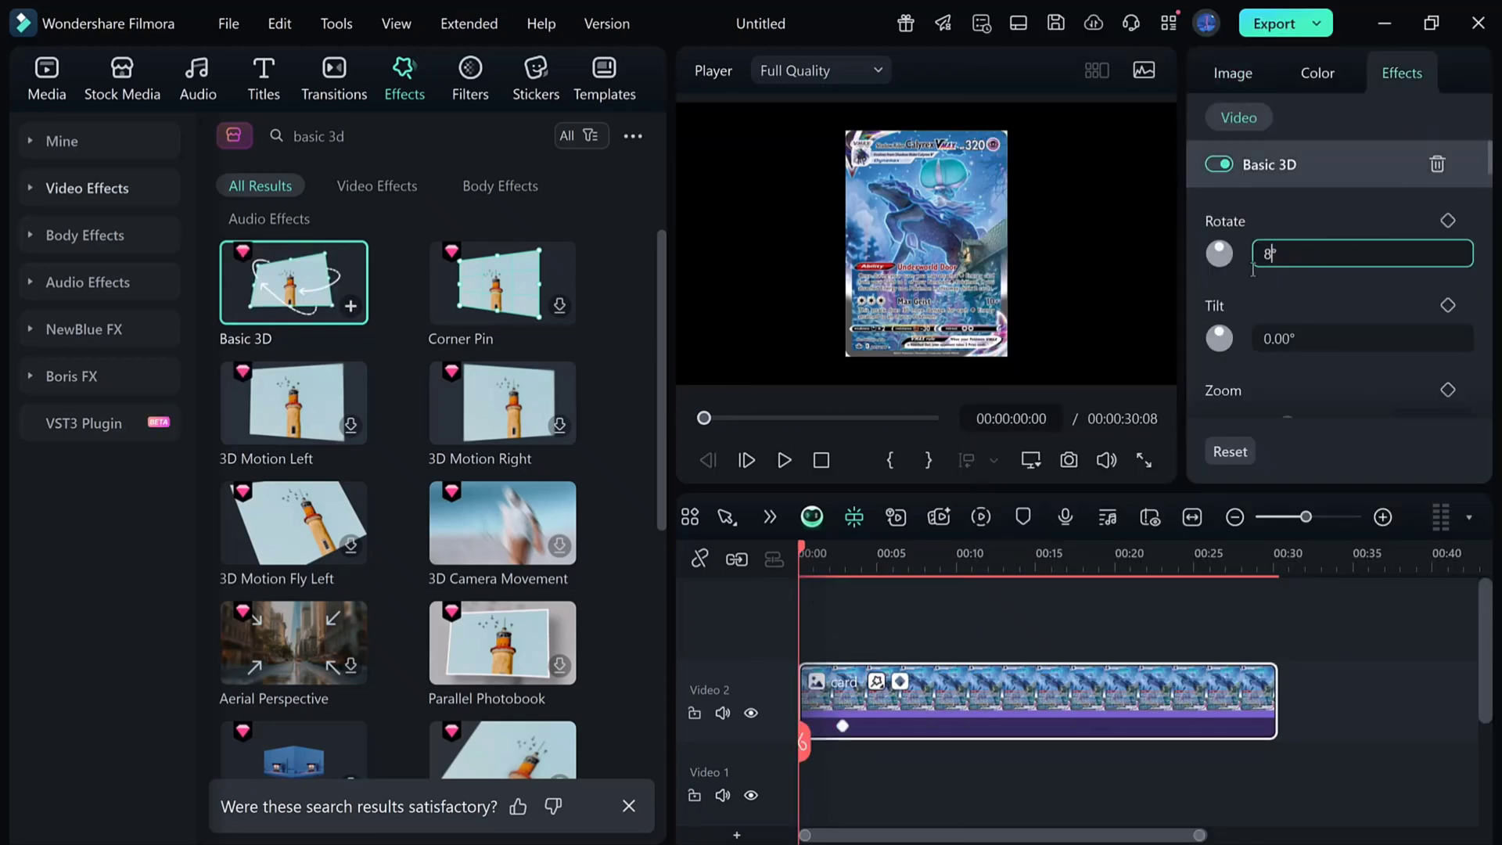
key(Return)
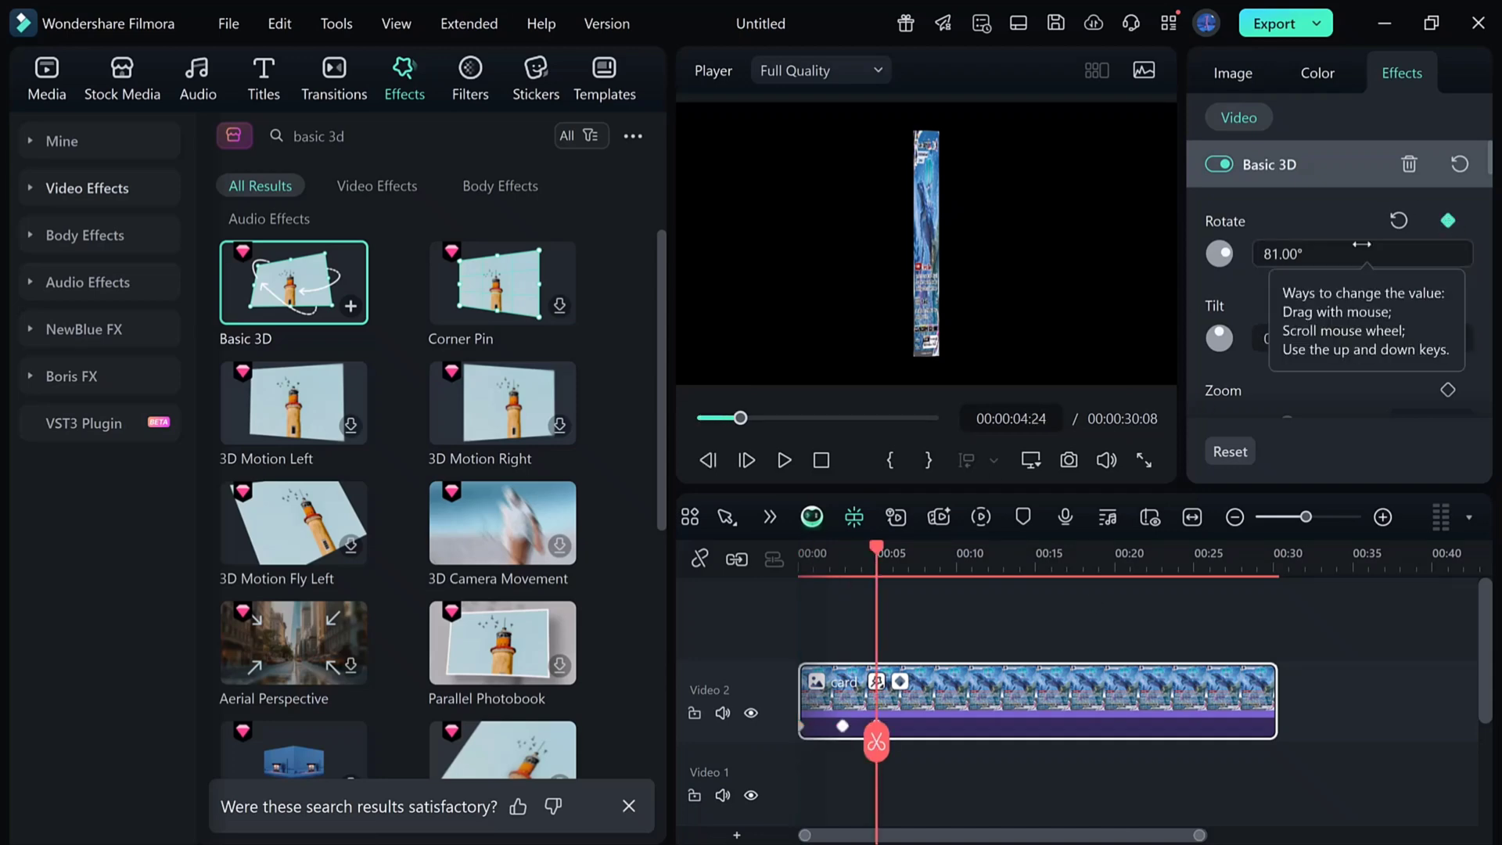
scroll(1408, 313, down, 1)
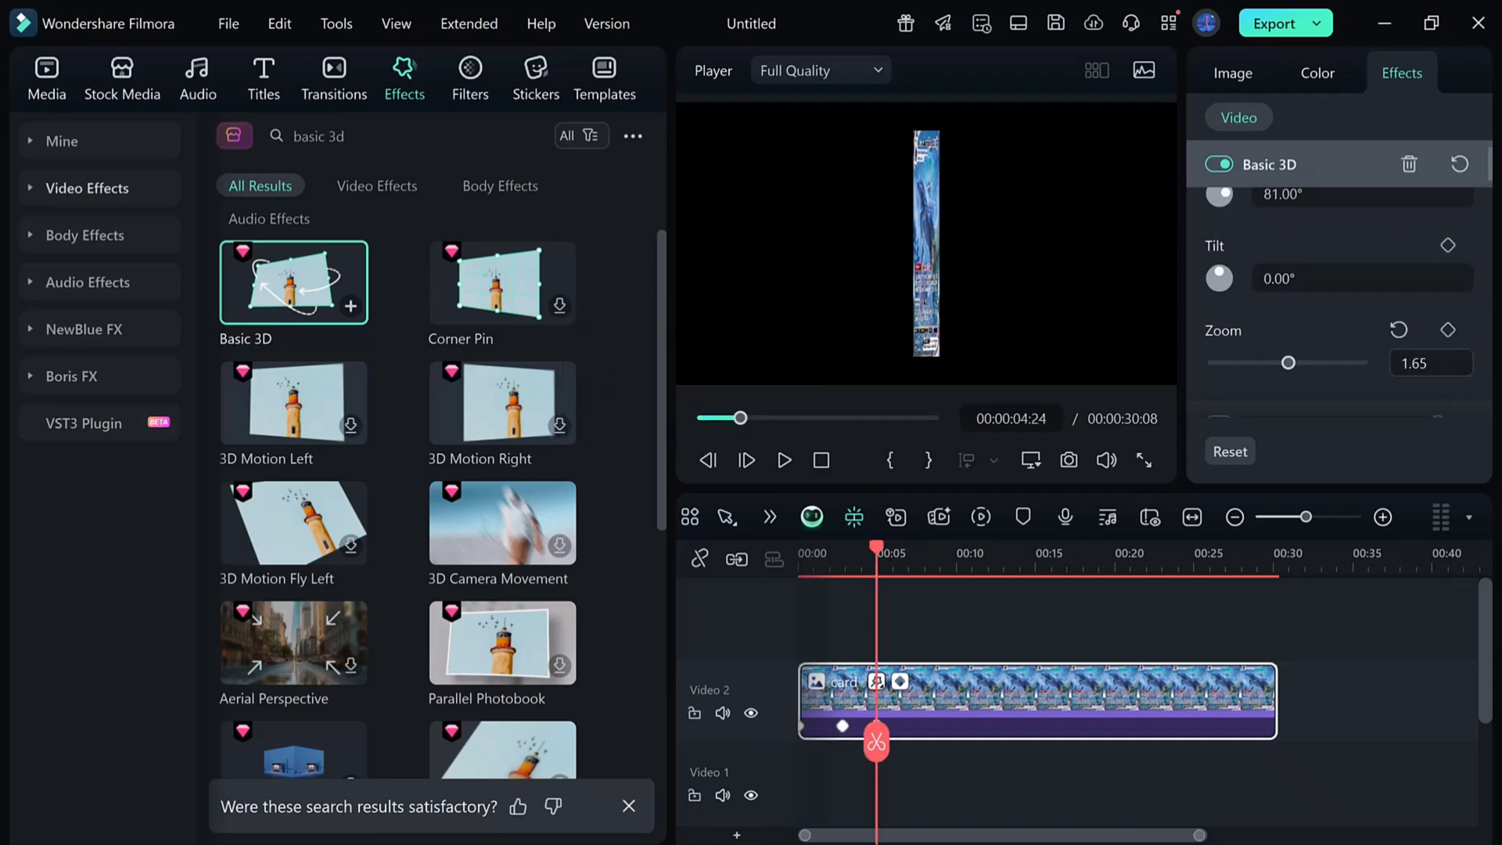
drag(1414, 363, 1445, 363)
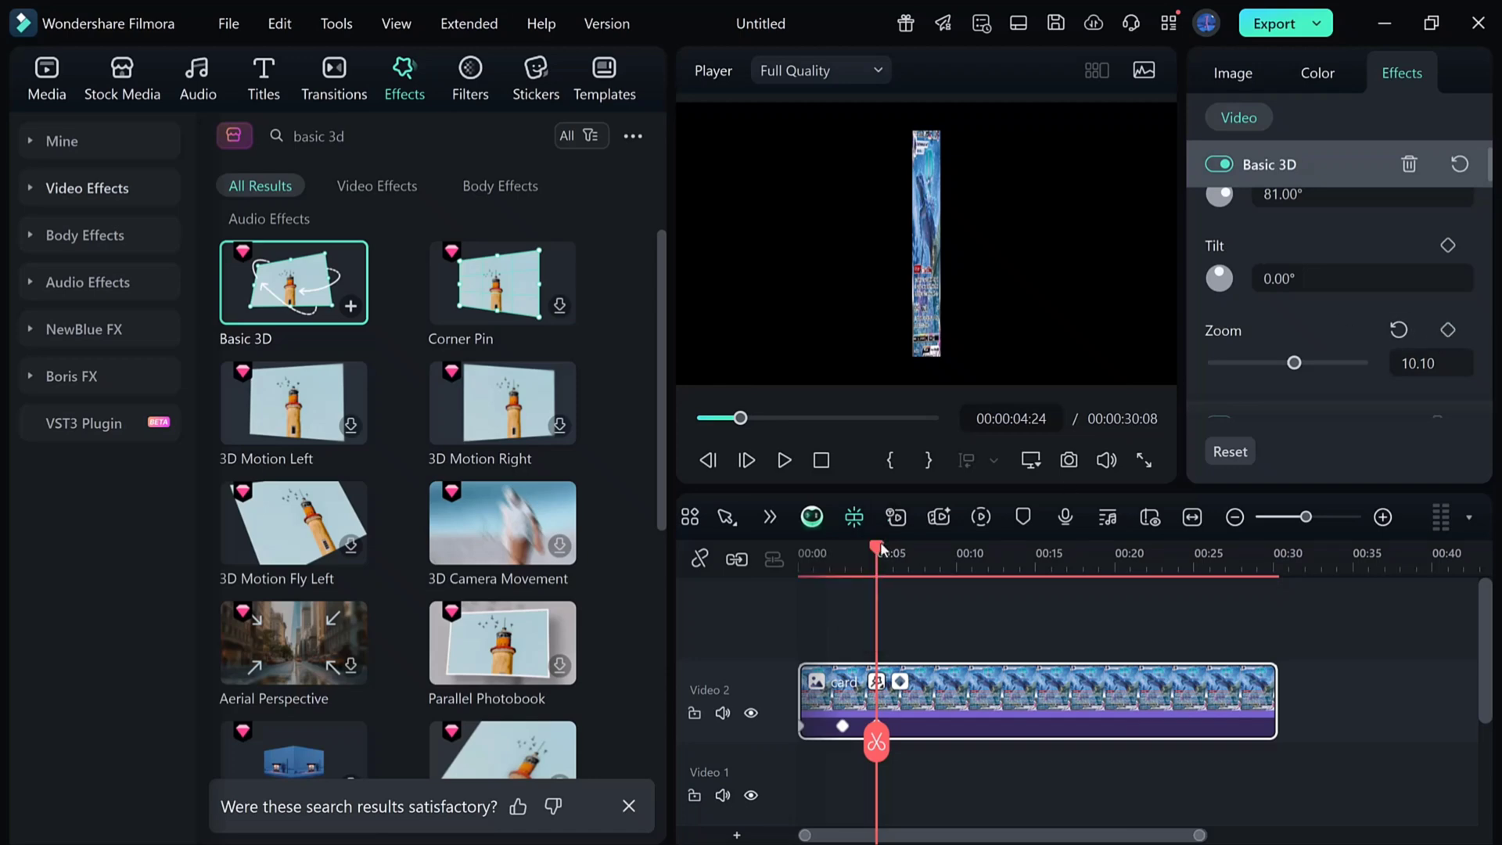
- Reset the Basic 3D effect at 00:00:06:16 and set its rotation keyframe there to -59°
drag(880, 541, 904, 545)
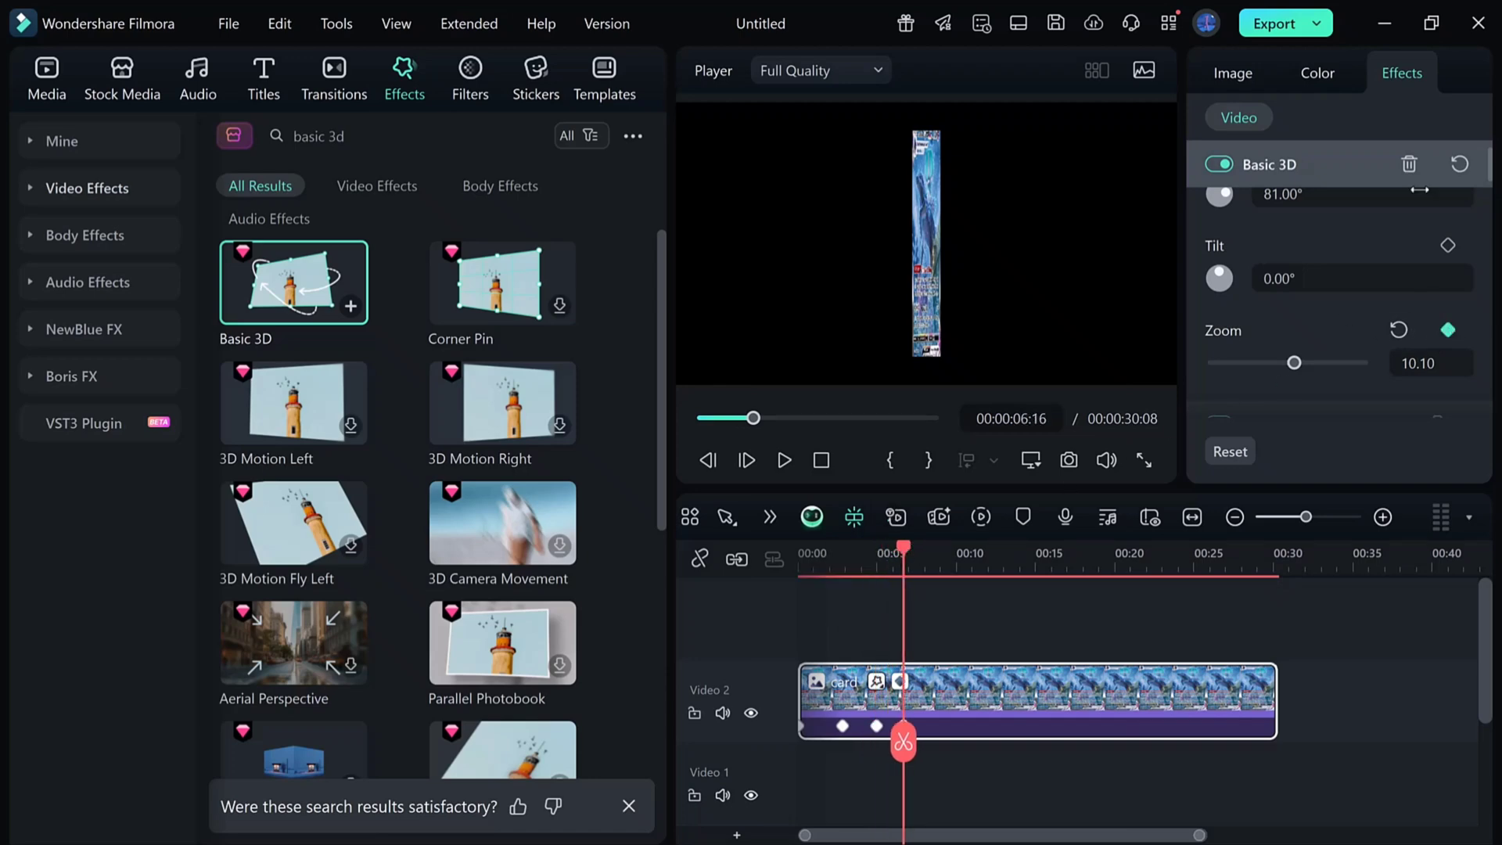
click(1458, 164)
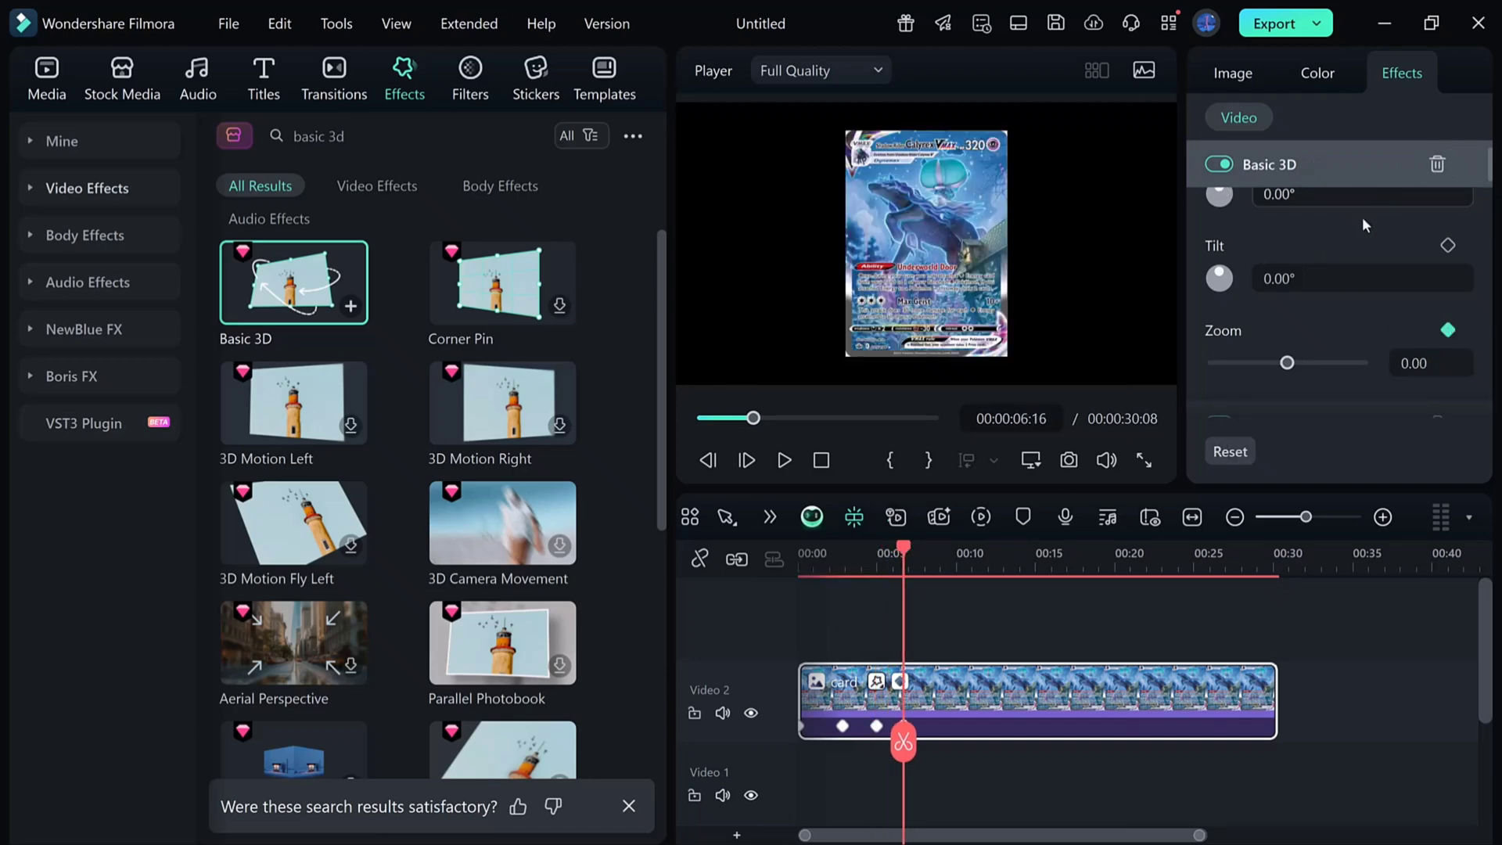
scroll(1363, 225, up, 1)
mouse_move(1223, 246)
mouse_down()
mouse_move(1178, 246)
mouse_move(1207, 245)
mouse_up()
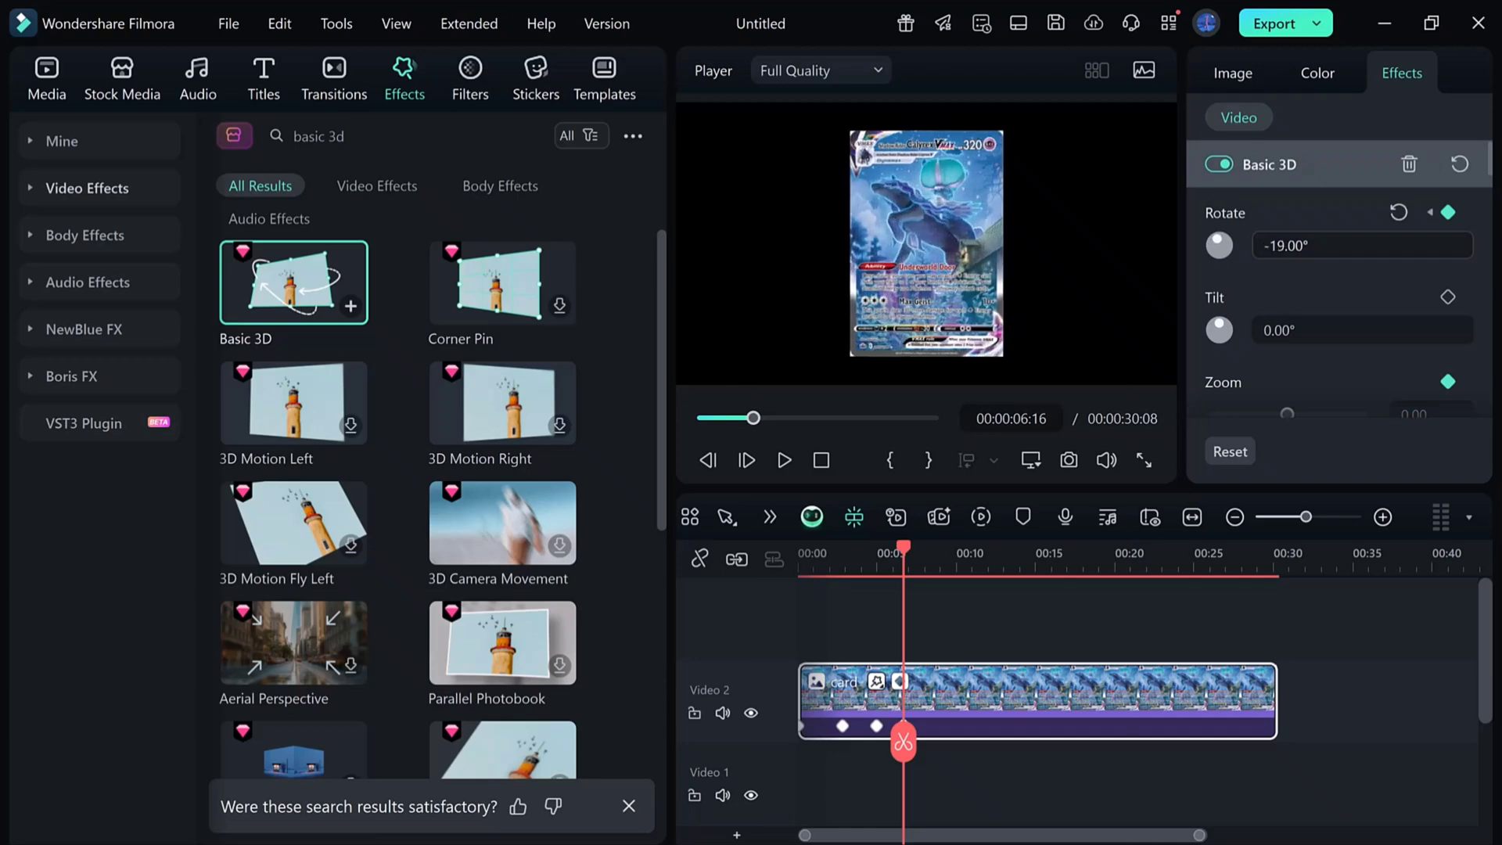
drag(1315, 245, 1283, 246)
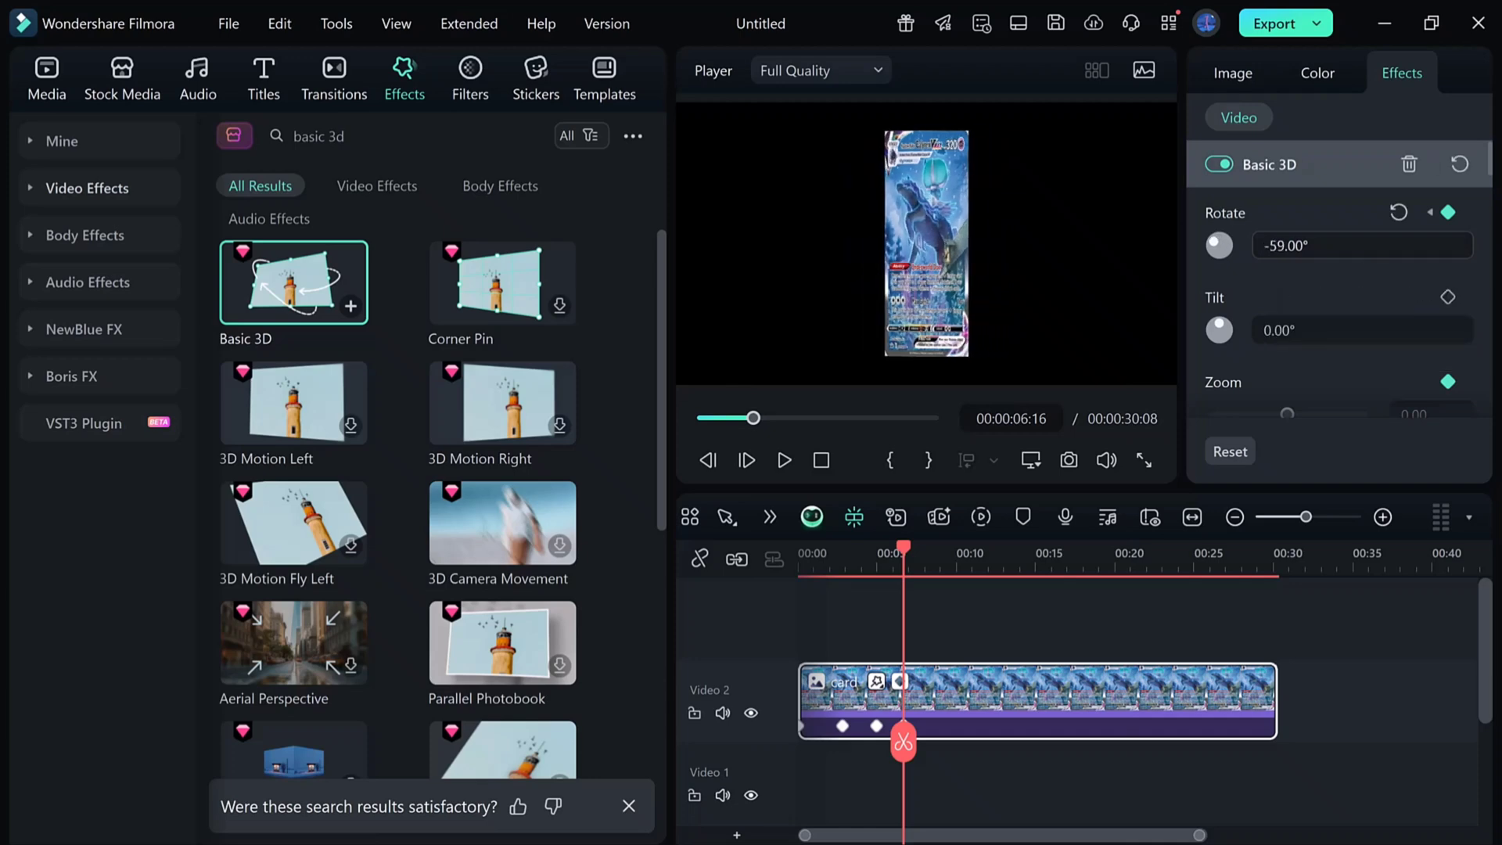
- Set the Basic 3D rotation to 1250° and the zoom to 0.09 at 00:00:09:21
click(945, 554)
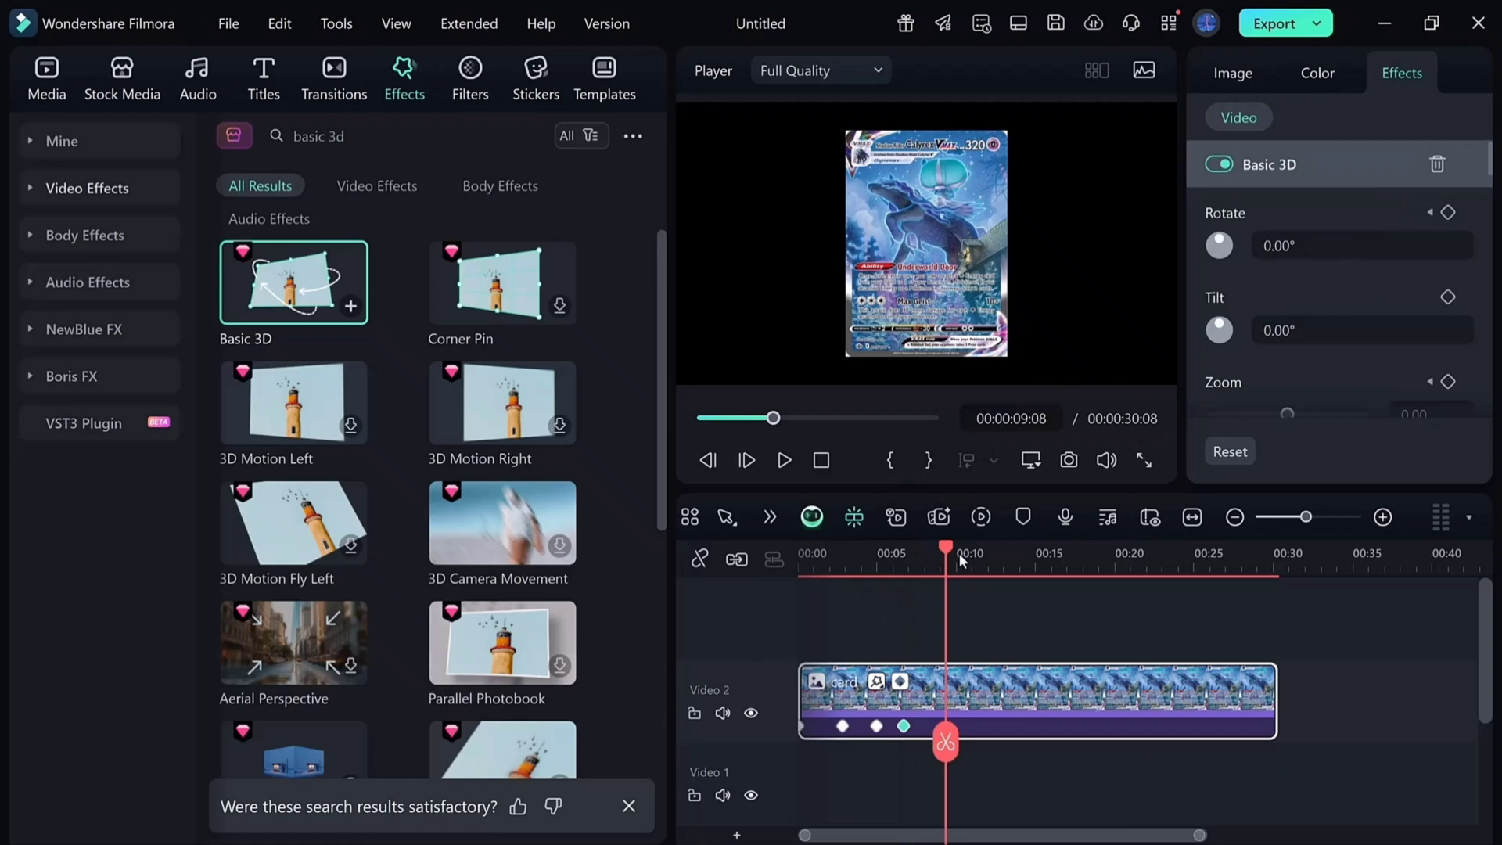
drag(959, 553, 983, 569)
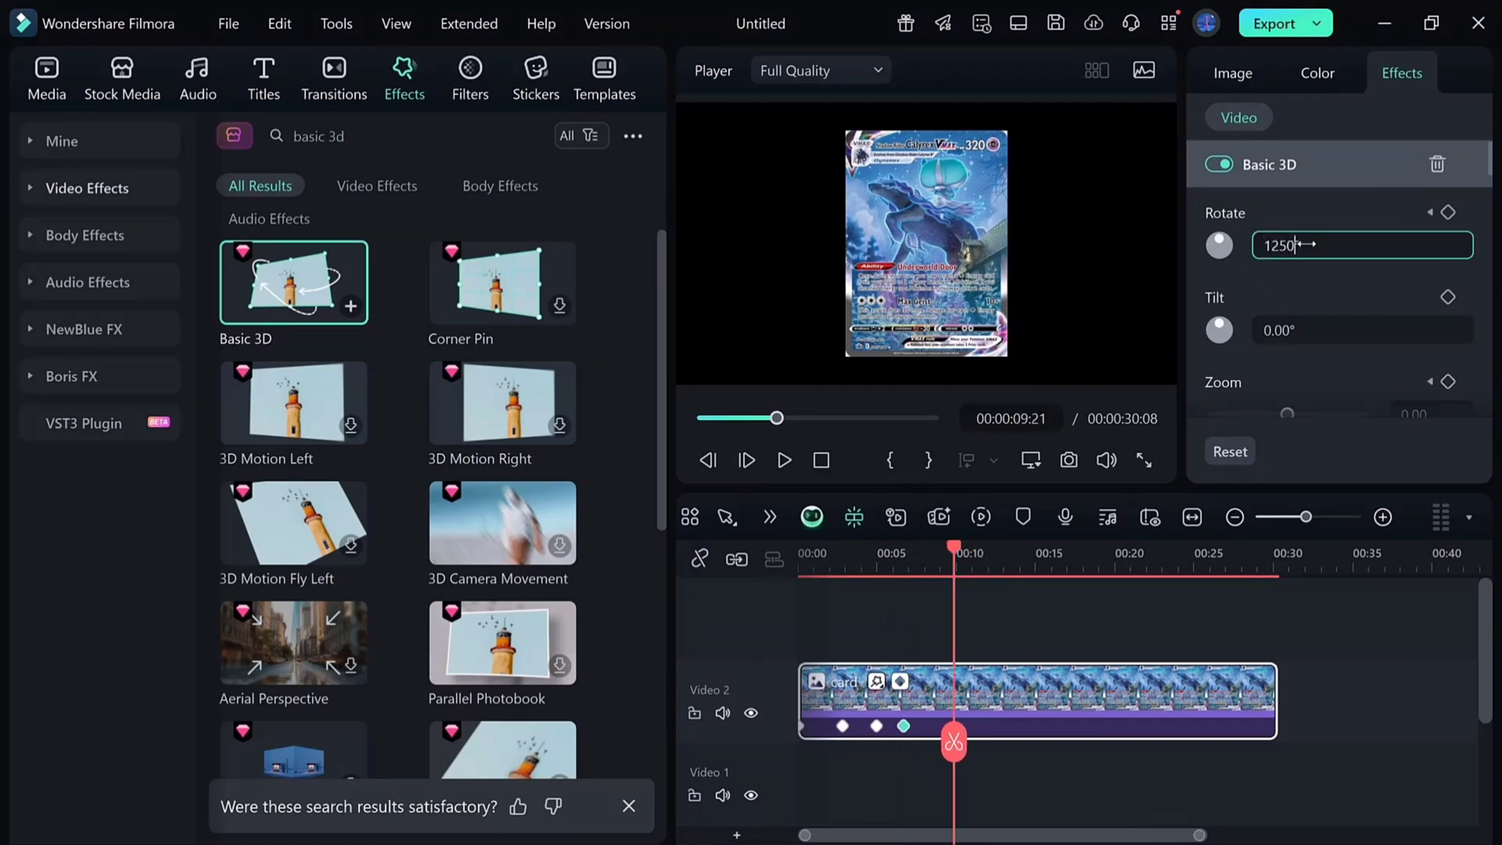
scroll(1390, 388, down, 2)
click(1416, 304)
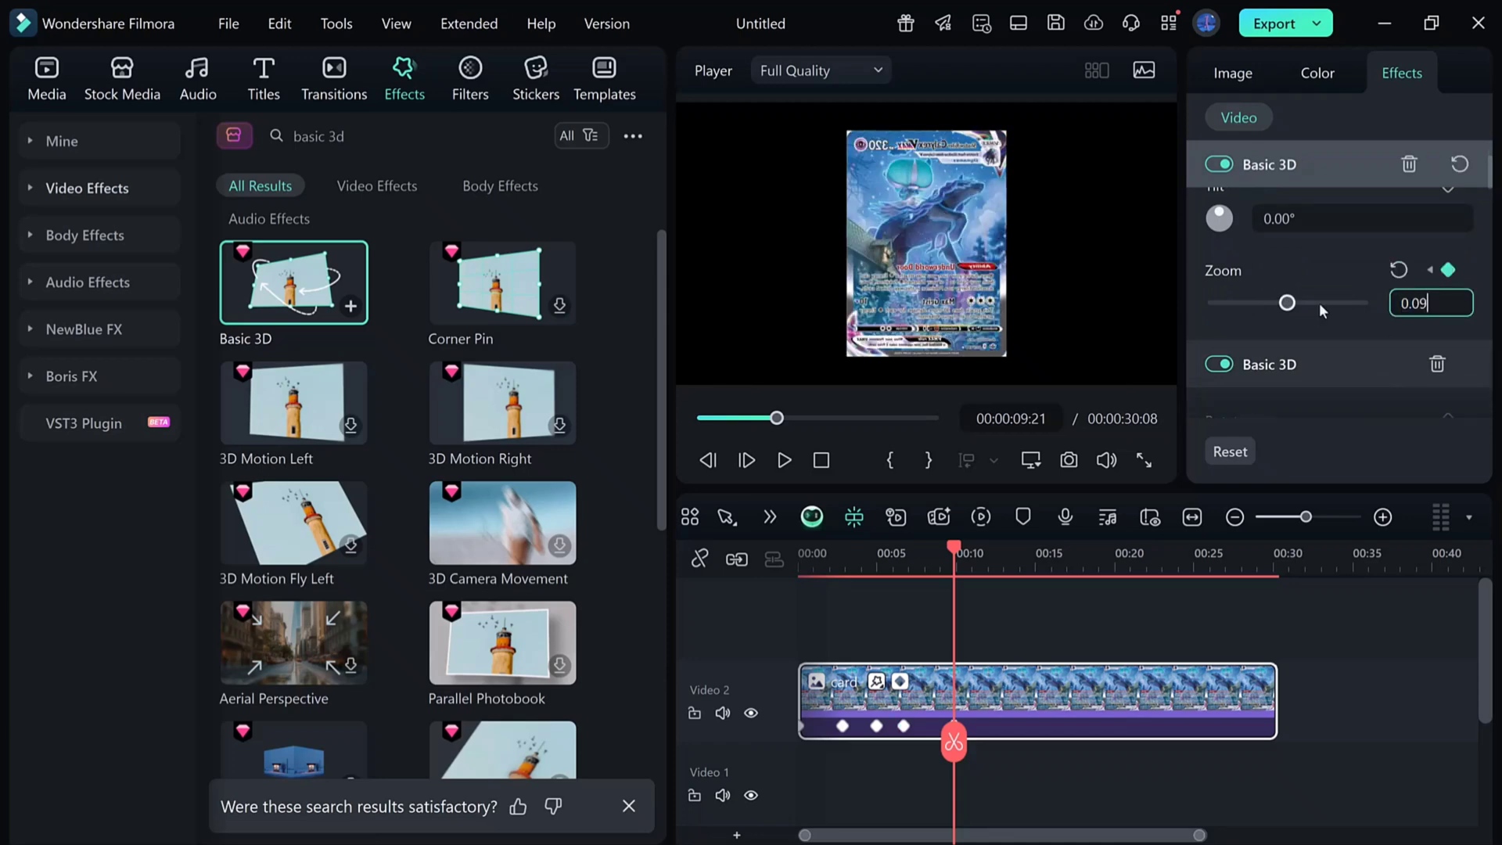
key(Return)
- Set the Basic 3D rotation to 1290° at 00:00:14:20, then reset the effect at that point
scroll(1322, 311, up, 2)
drag(954, 552, 1009, 552)
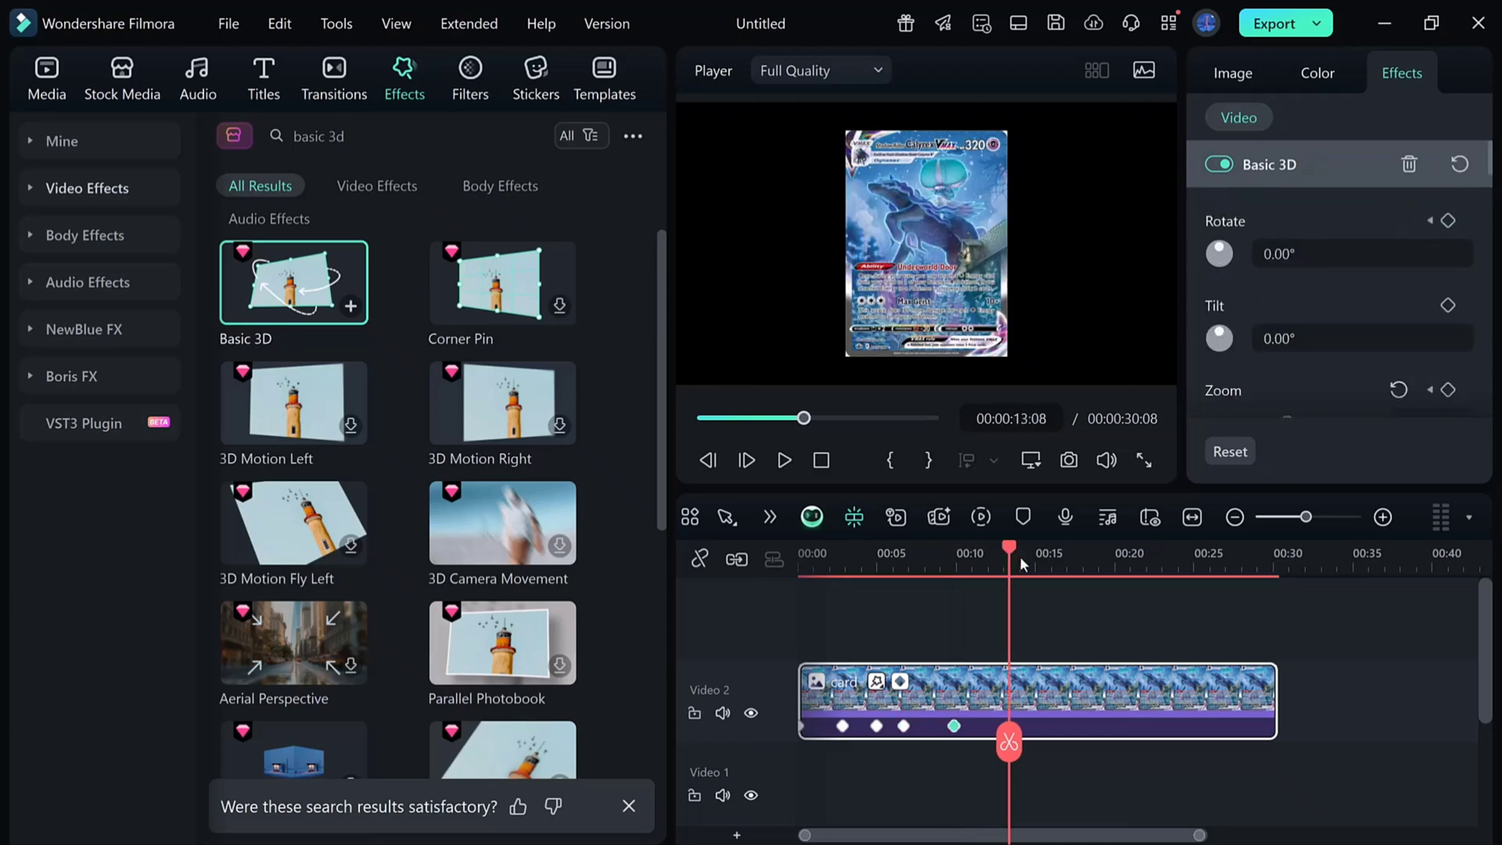
click(1032, 563)
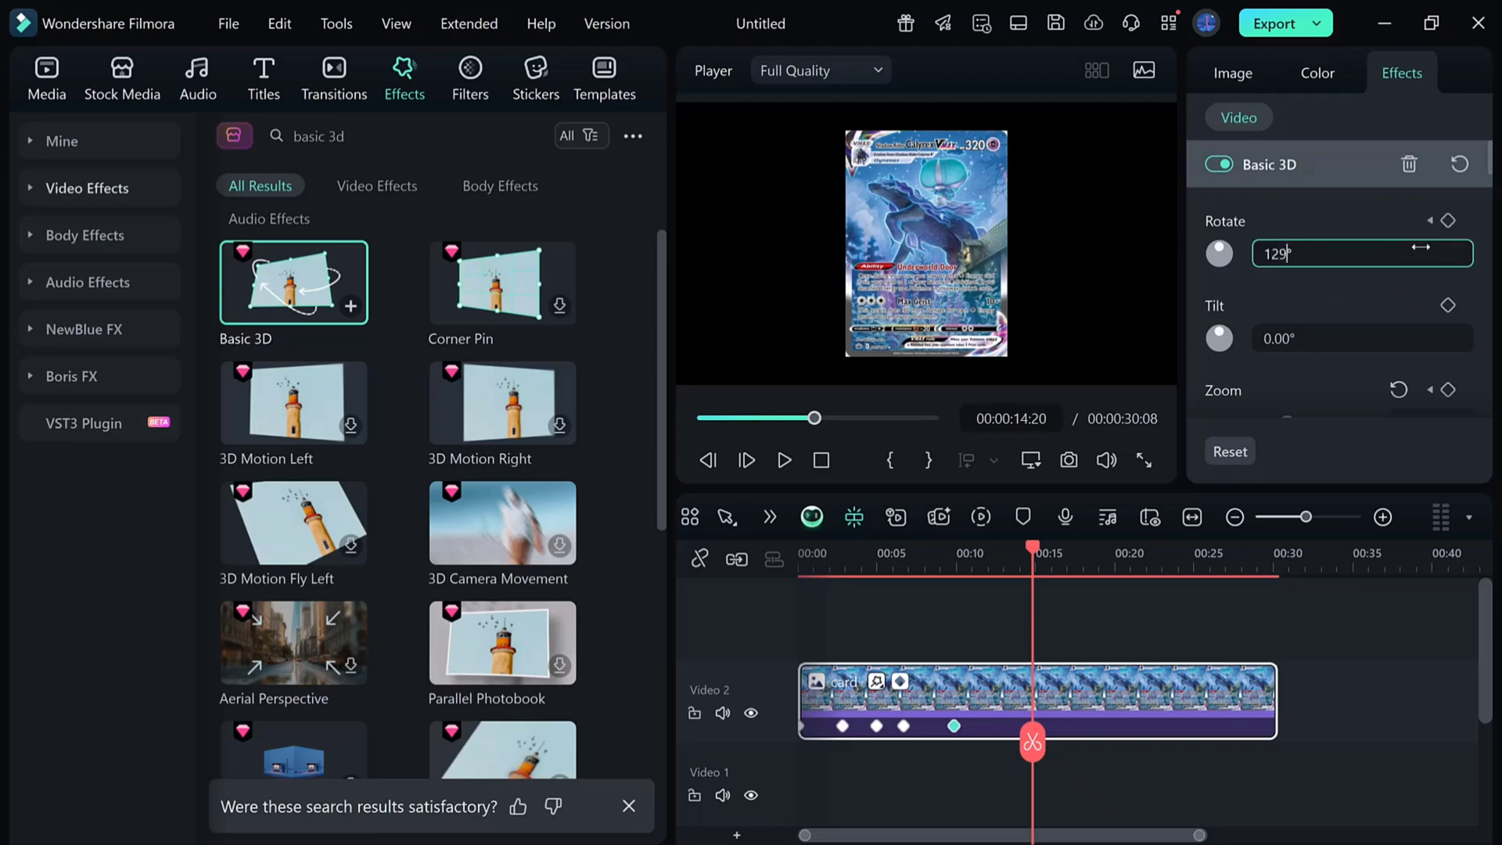
key(Return)
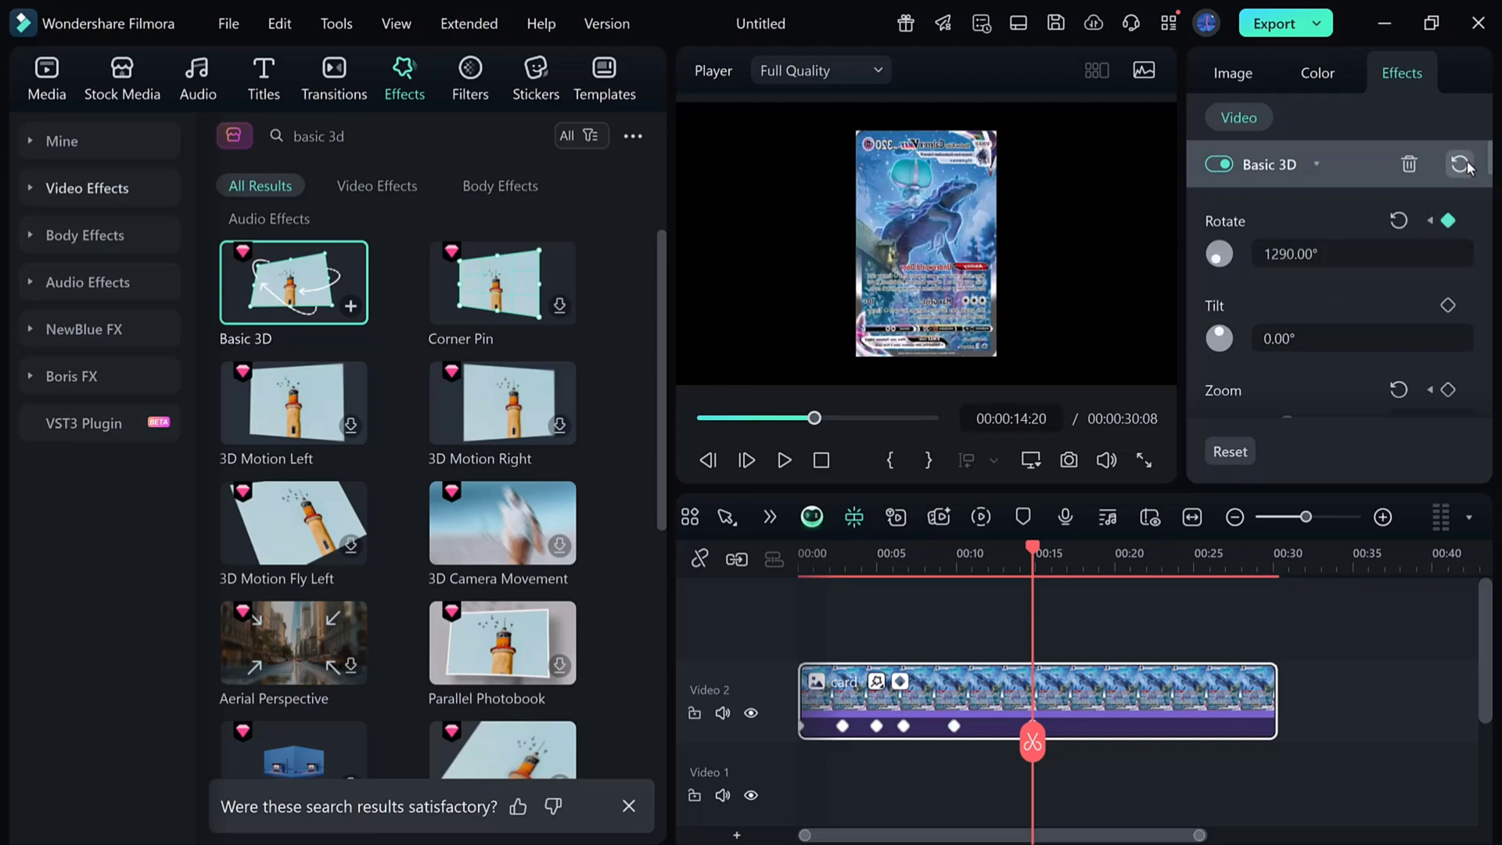
click(1460, 165)
- Set the Basic 3D rotation to 1260° at 00:00:20:01 and reset the effect there
drag(1036, 549, 1117, 554)
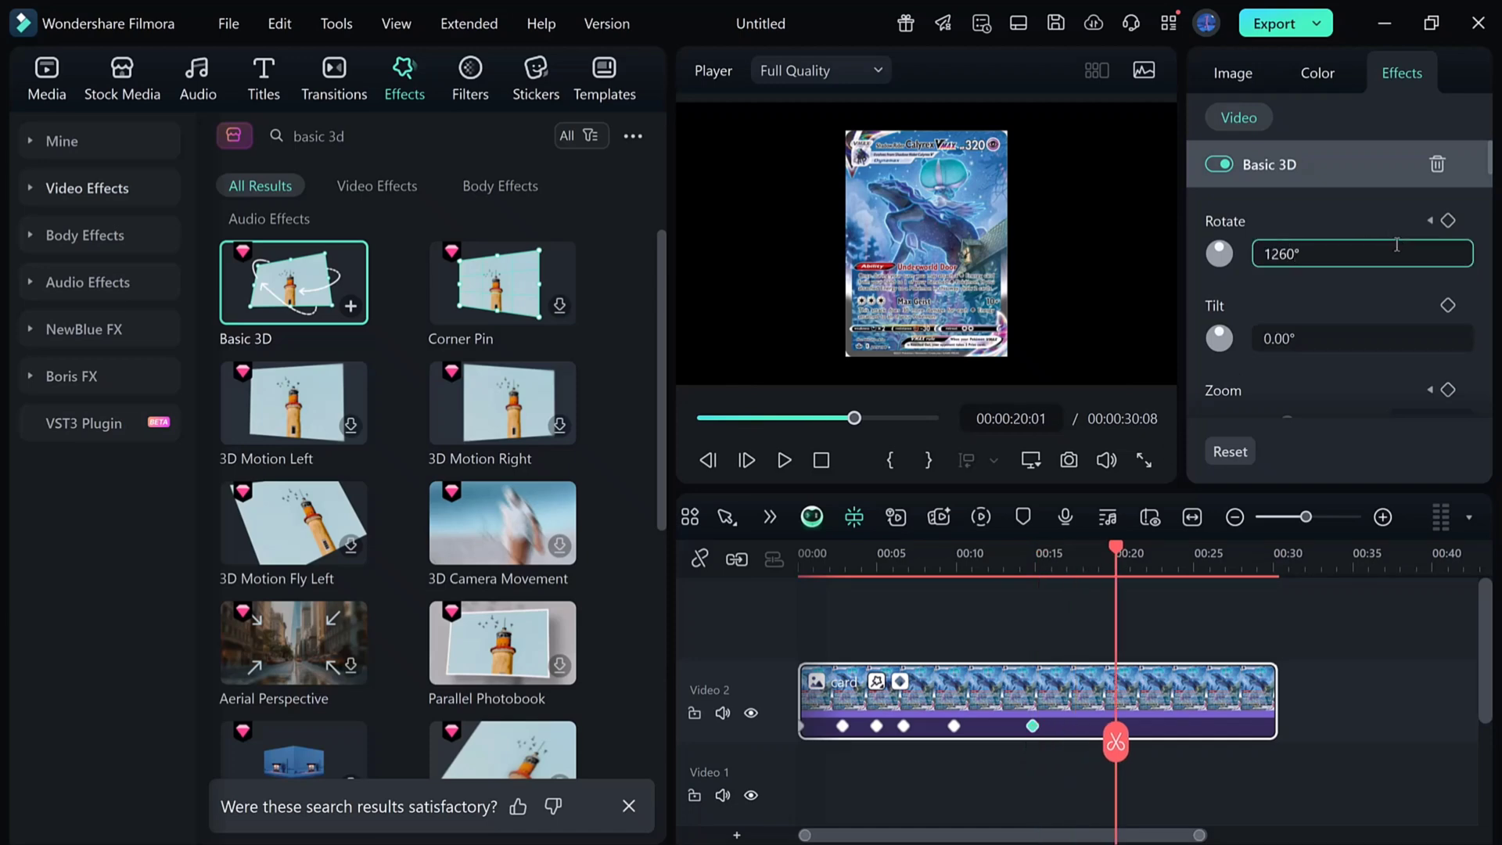
key(Return)
click(1459, 164)
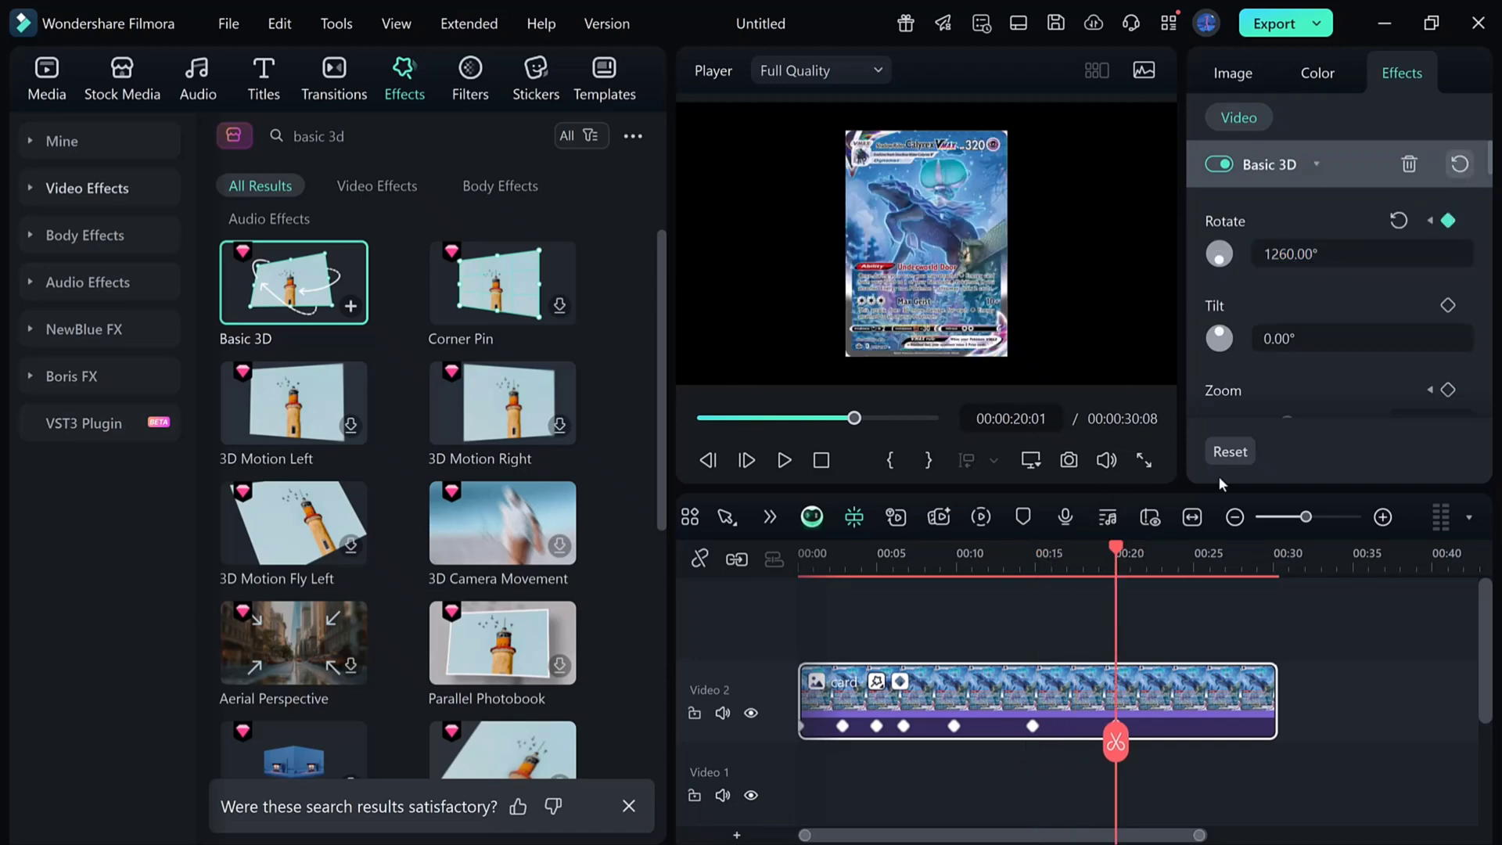
- Shorten the card clip by trimming its end back to a playhead position between 20 and 25 seconds
drag(1120, 550, 1161, 550)
drag(1277, 701, 1164, 714)
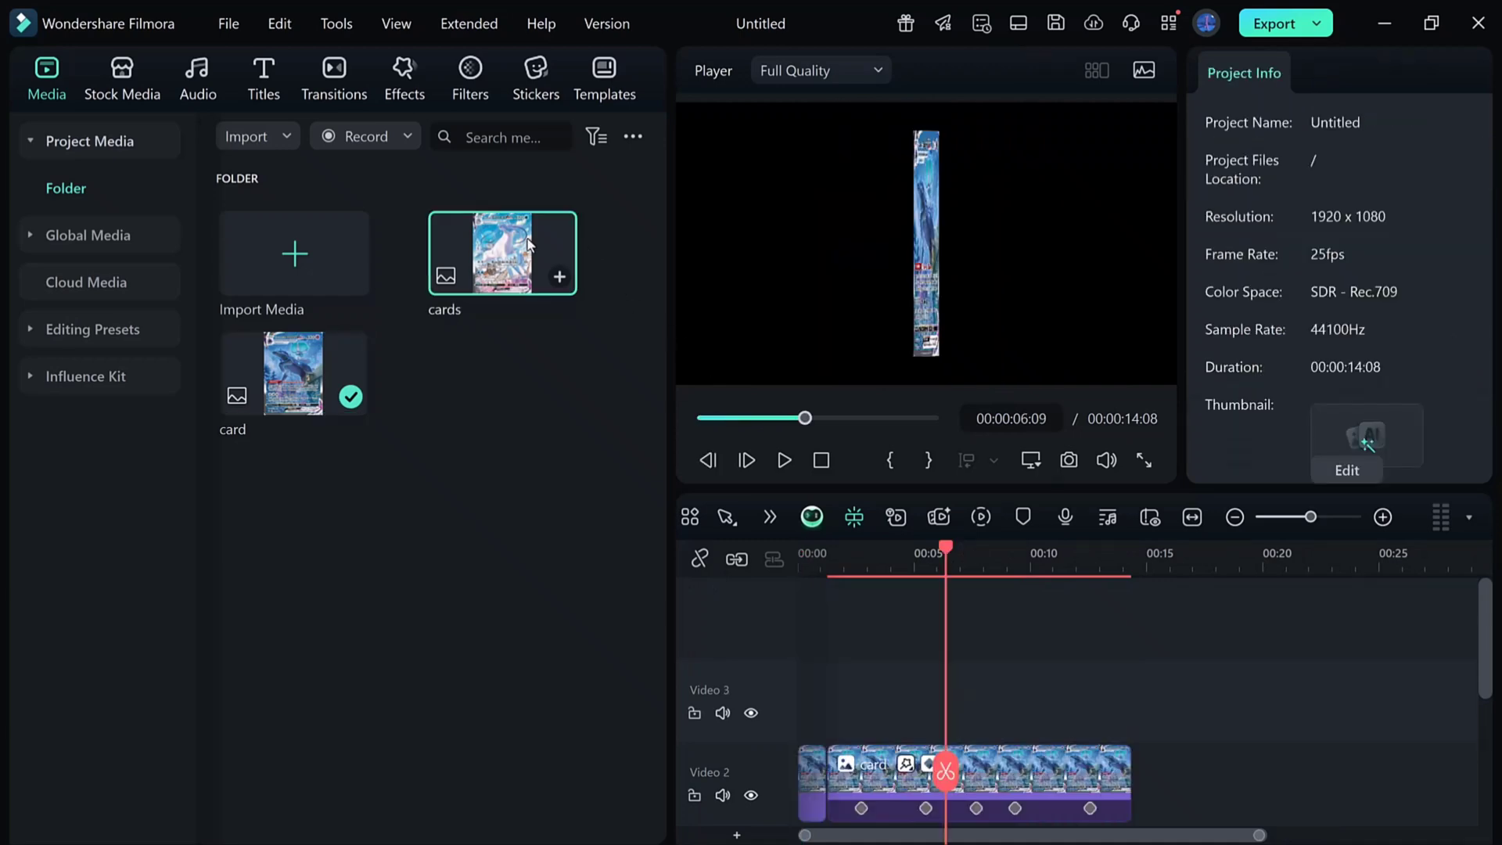
- Place the cards image on the Video 3 track at 00:00:06:09, extend its end to match the card clip and trim its start slightly
mouse_move(528, 244)
mouse_down()
mouse_move(747, 532)
mouse_move(955, 671)
mouse_move(955, 690)
mouse_up()
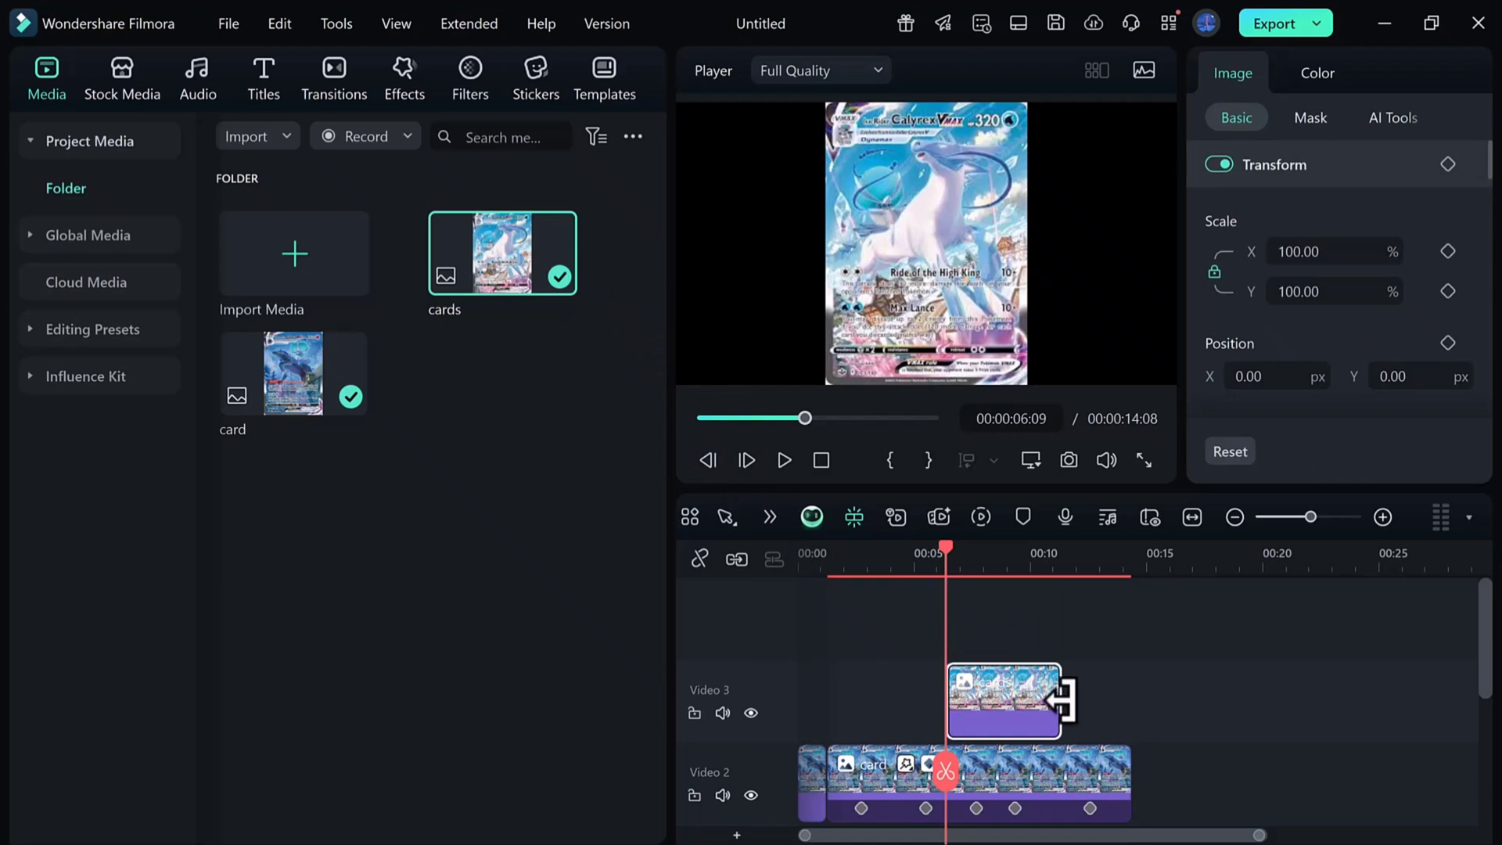
click(1096, 700)
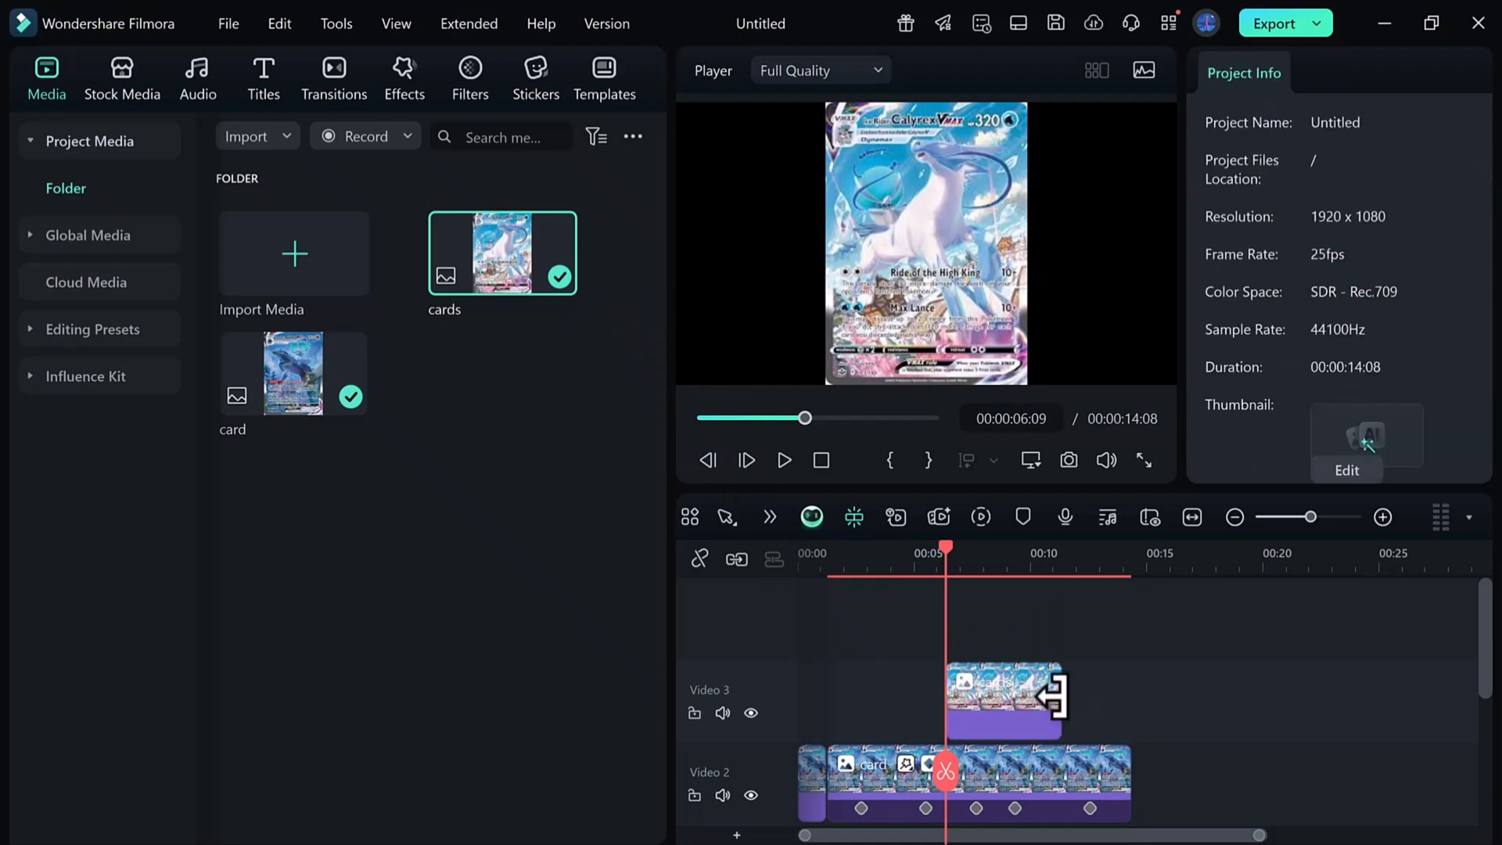
drag(1059, 696, 1128, 707)
drag(947, 701, 958, 701)
- Split the cards clip on the Video 3 track at 00:00:07:10
drag(946, 549, 1008, 556)
right_click(1017, 710)
click(956, 403)
right_click(1019, 711)
click(1068, 522)
click(1078, 550)
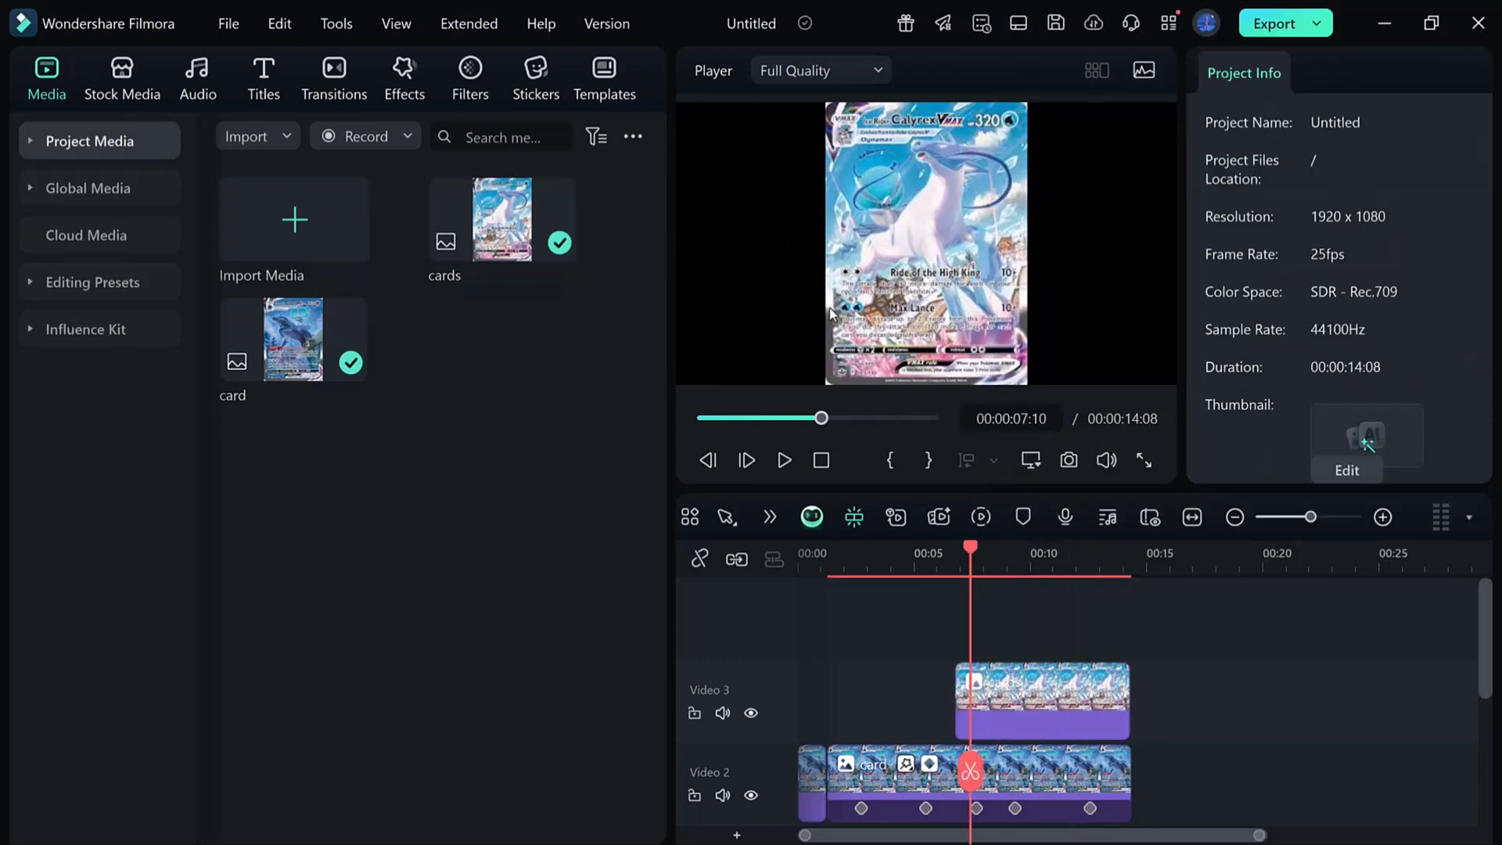
right_click(1065, 714)
click(1104, 215)
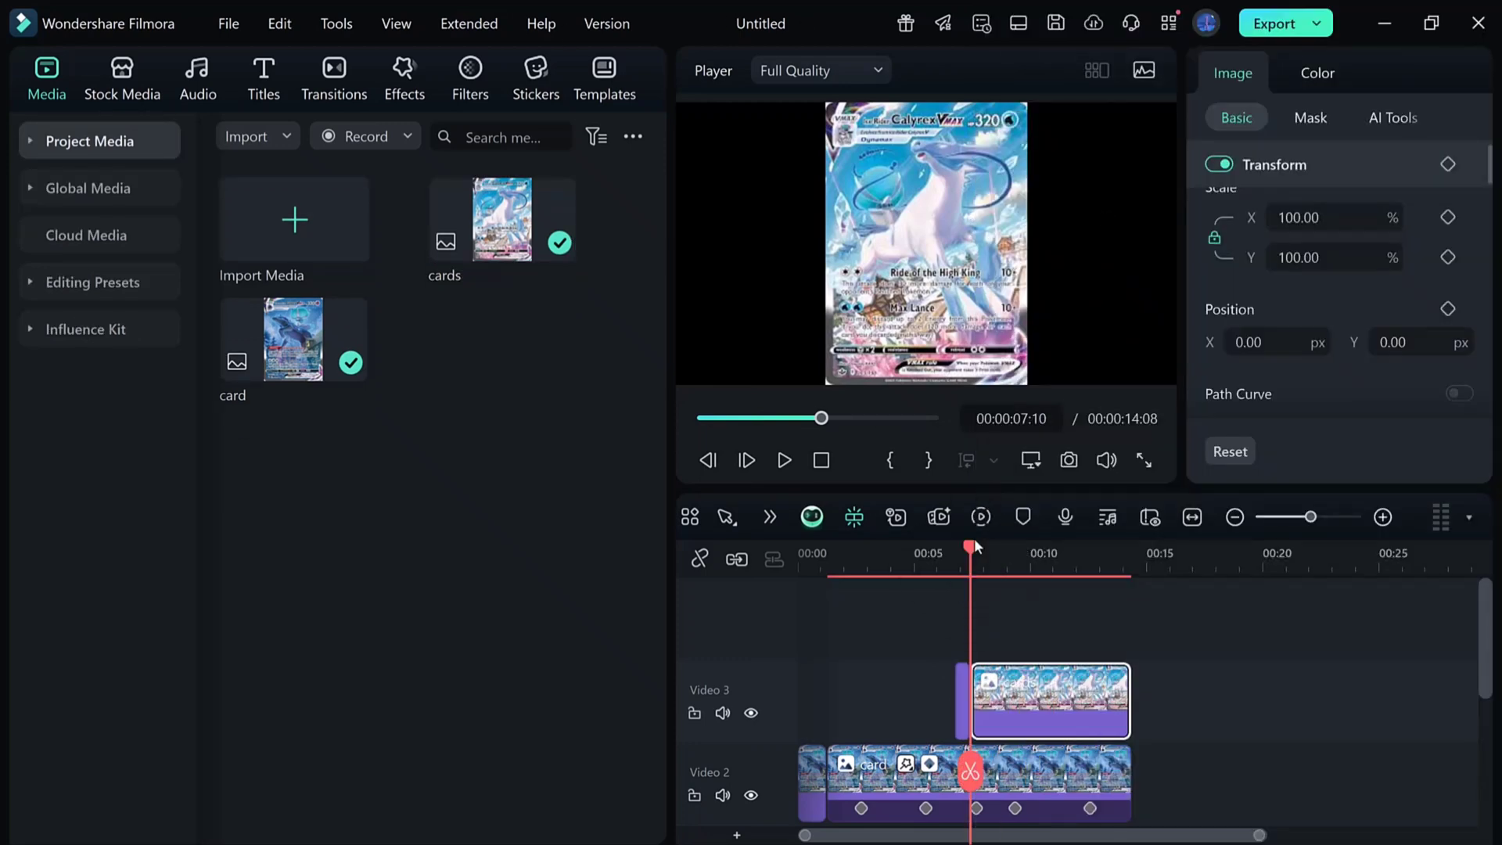
- Split the remaining cards clip on Video 3 again at about 9 seconds and delete the piece between the two cuts
drag(975, 544, 1018, 557)
right_click(1047, 713)
click(1085, 210)
click(983, 708)
key(Delete)
- Split the remaining cards clip on Video 3 at about 9 seconds and at 00:00:10:07, and delete the piece between the cuts
right_click(1028, 676)
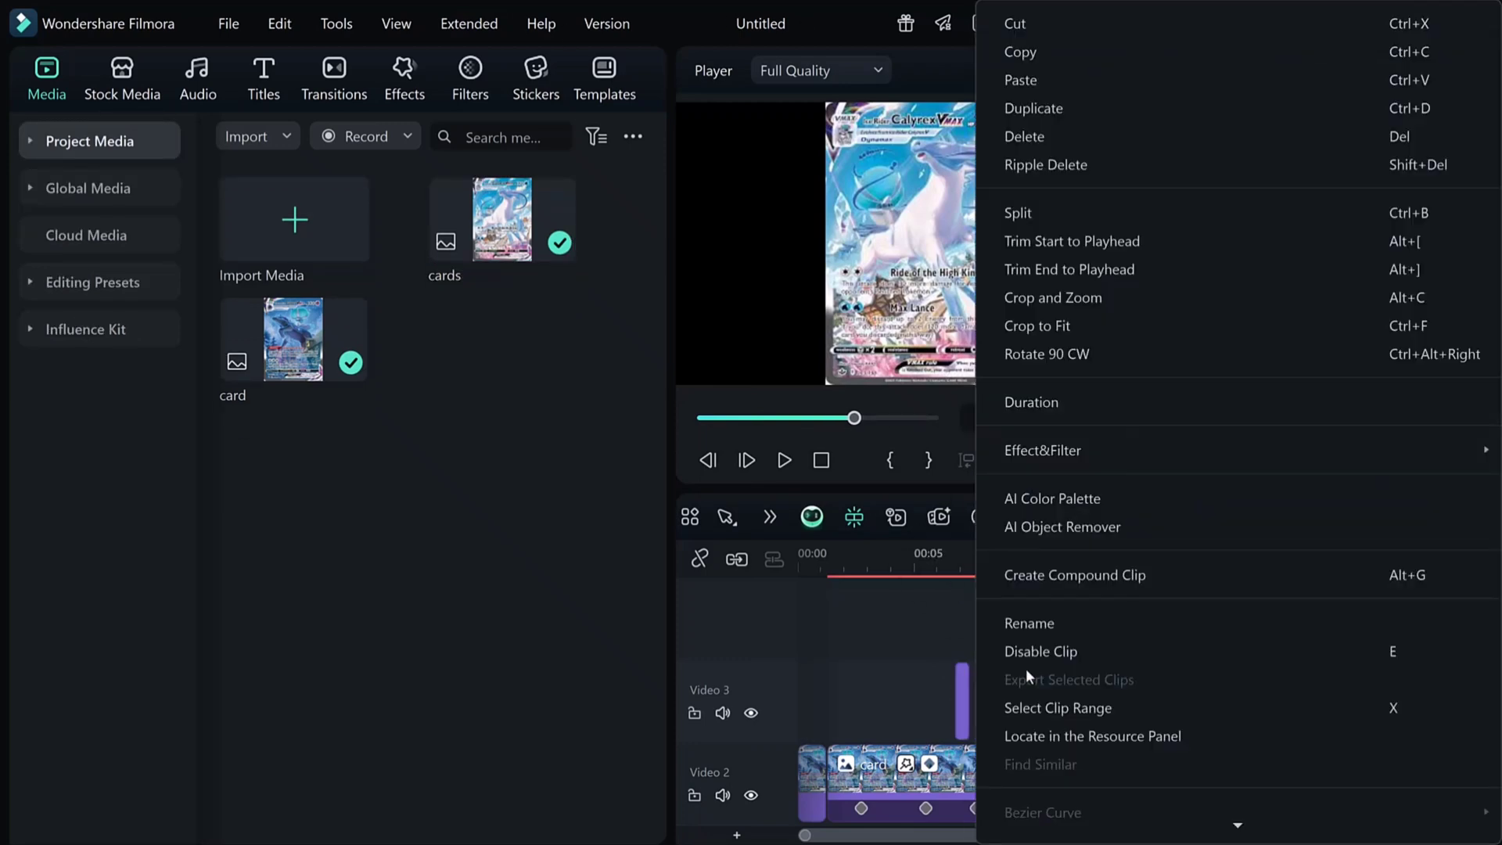
click(1080, 212)
click(1038, 556)
key(ctrl+b)
click(1028, 676)
key(Delete)
drag(1018, 677, 1015, 676)
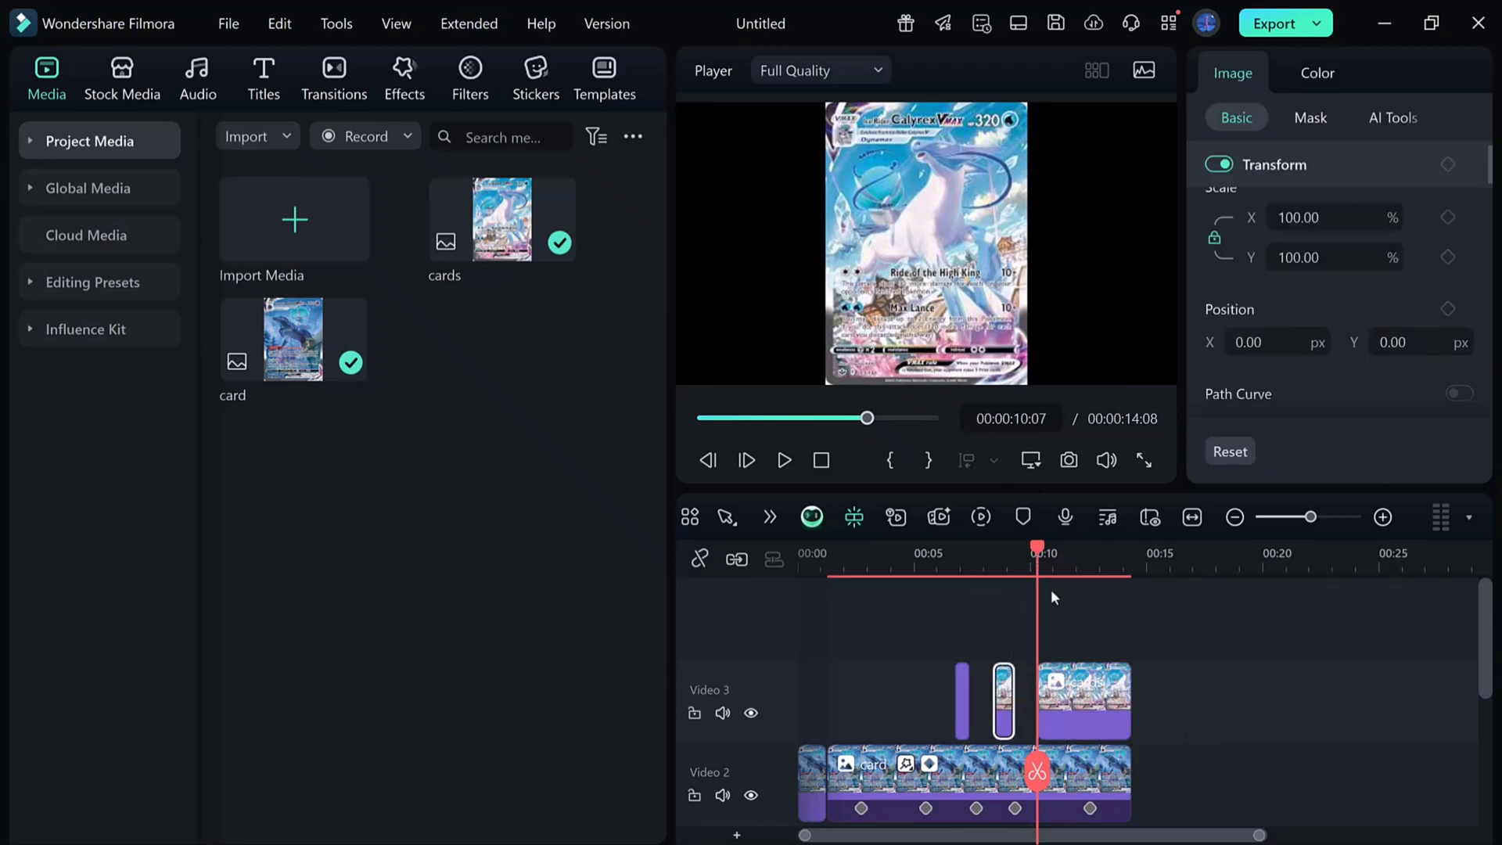
- Split the last cards clip on Video 3 at about 11 and 13 seconds, delete the piece between, and play the result
drag(1053, 554, 785, 601)
key(ctrl+b)
click(1076, 715)
key(ctrl+b)
click(1076, 715)
key(Delete)
key(space)
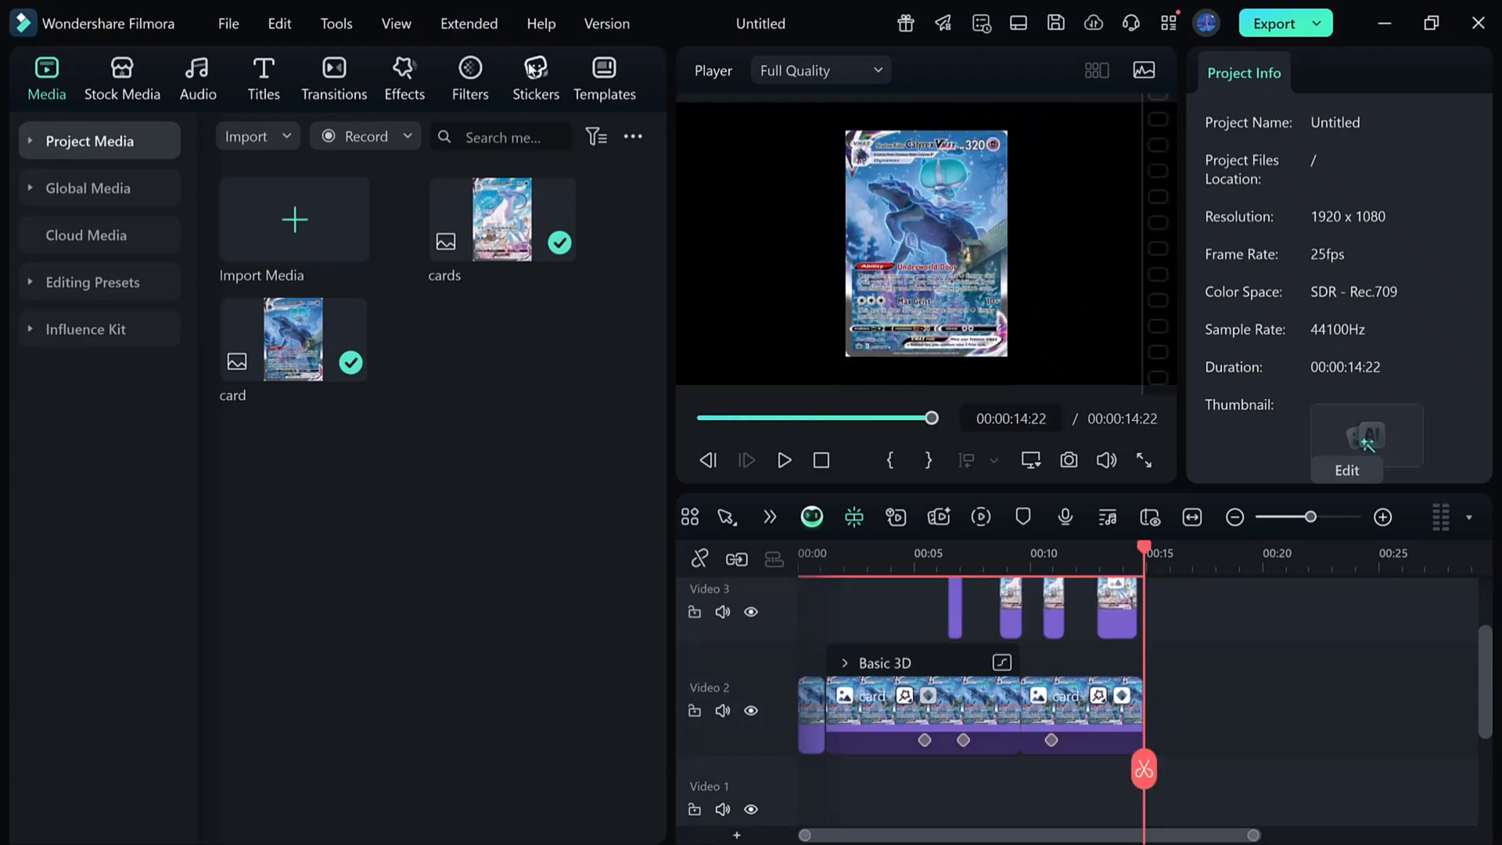
- Search the stickers for "fire particles" and place the Realistic VFX Pack Element 05 flame sticker near the start of Video 1
click(532, 70)
click(378, 138)
text(f)
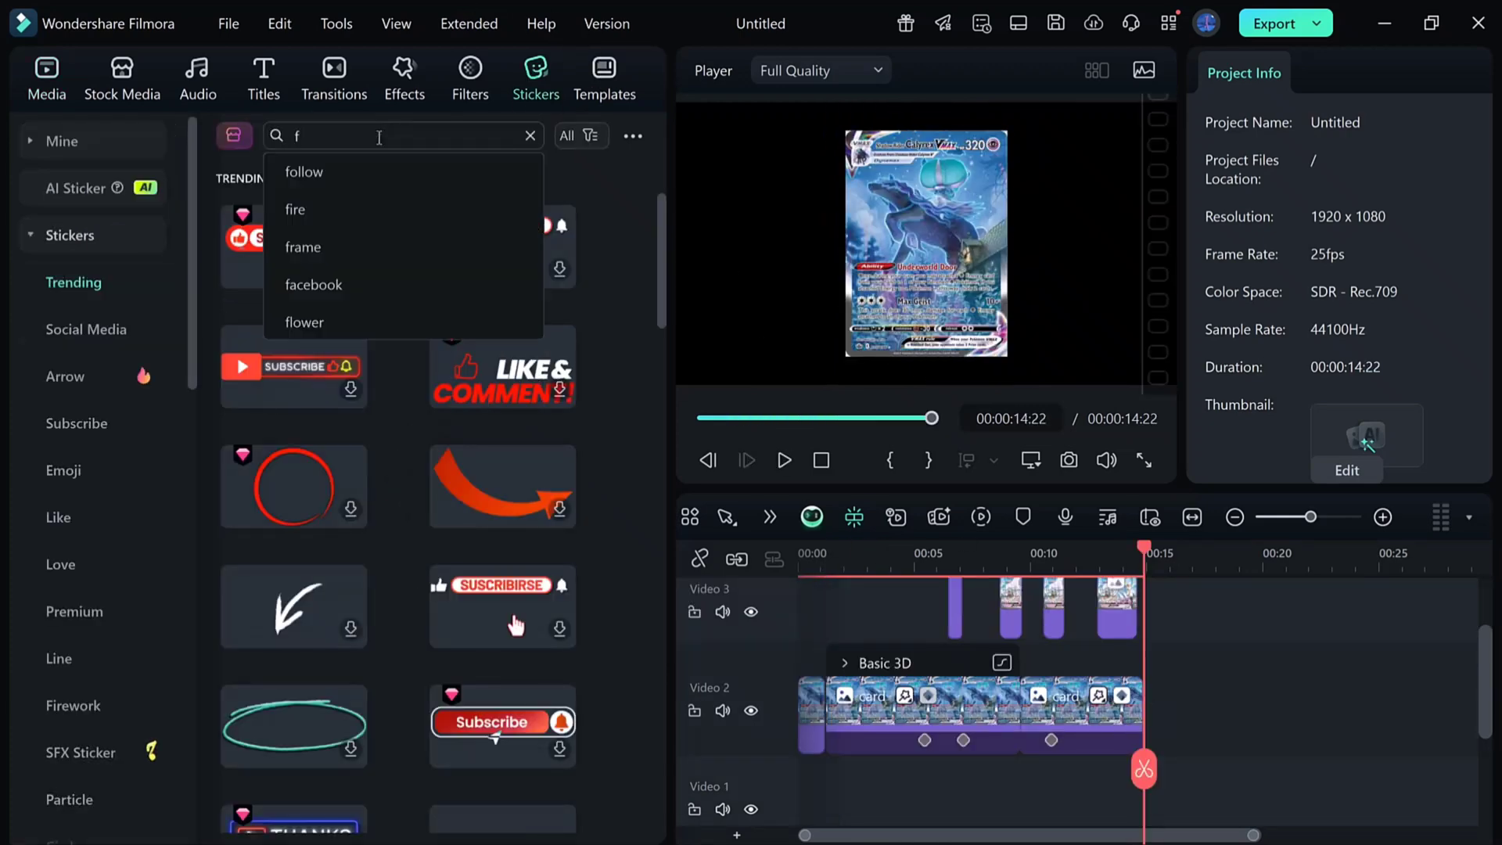
text(ire particles)
key(Return)
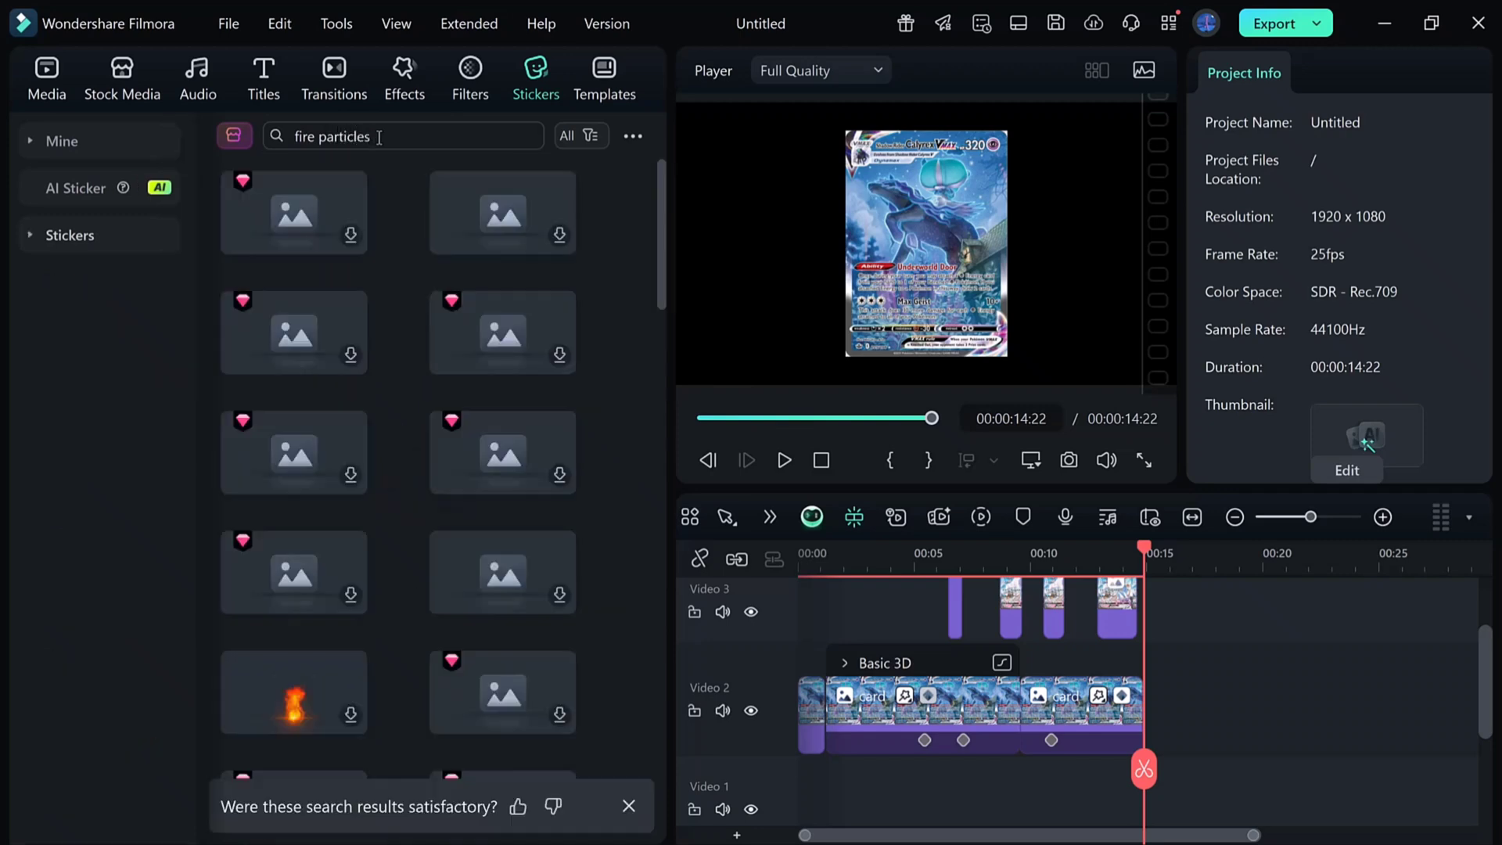
scroll(298, 420, down, 5)
click(298, 279)
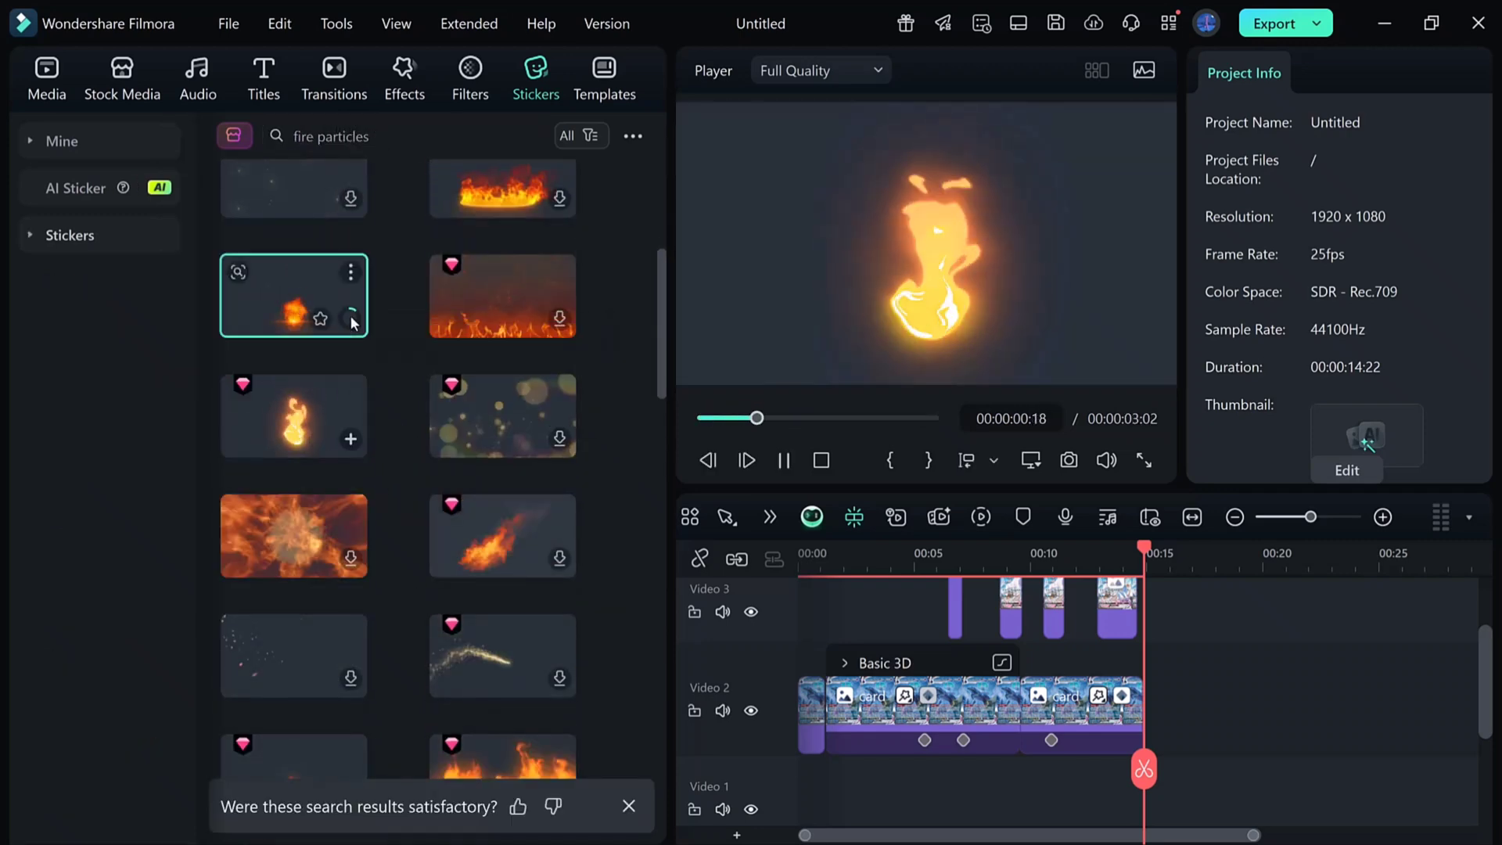
drag(294, 298, 817, 747)
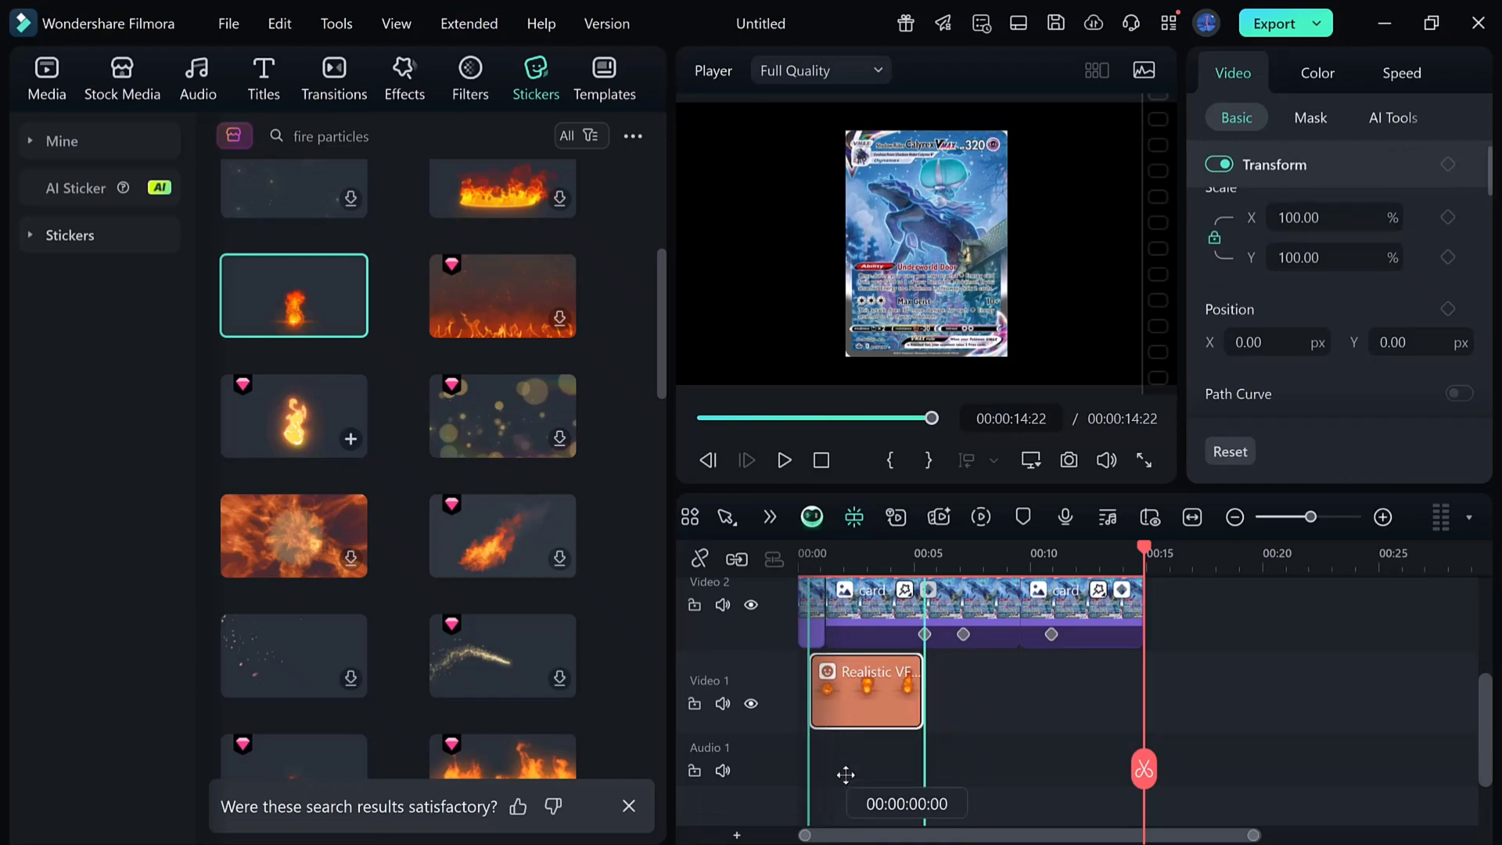
- Move the card clips from Video 2 up one track and extend the flame sticker on Video 1 to the card's end
drag(1064, 712, 827, 711)
scroll(976, 778, down, 3)
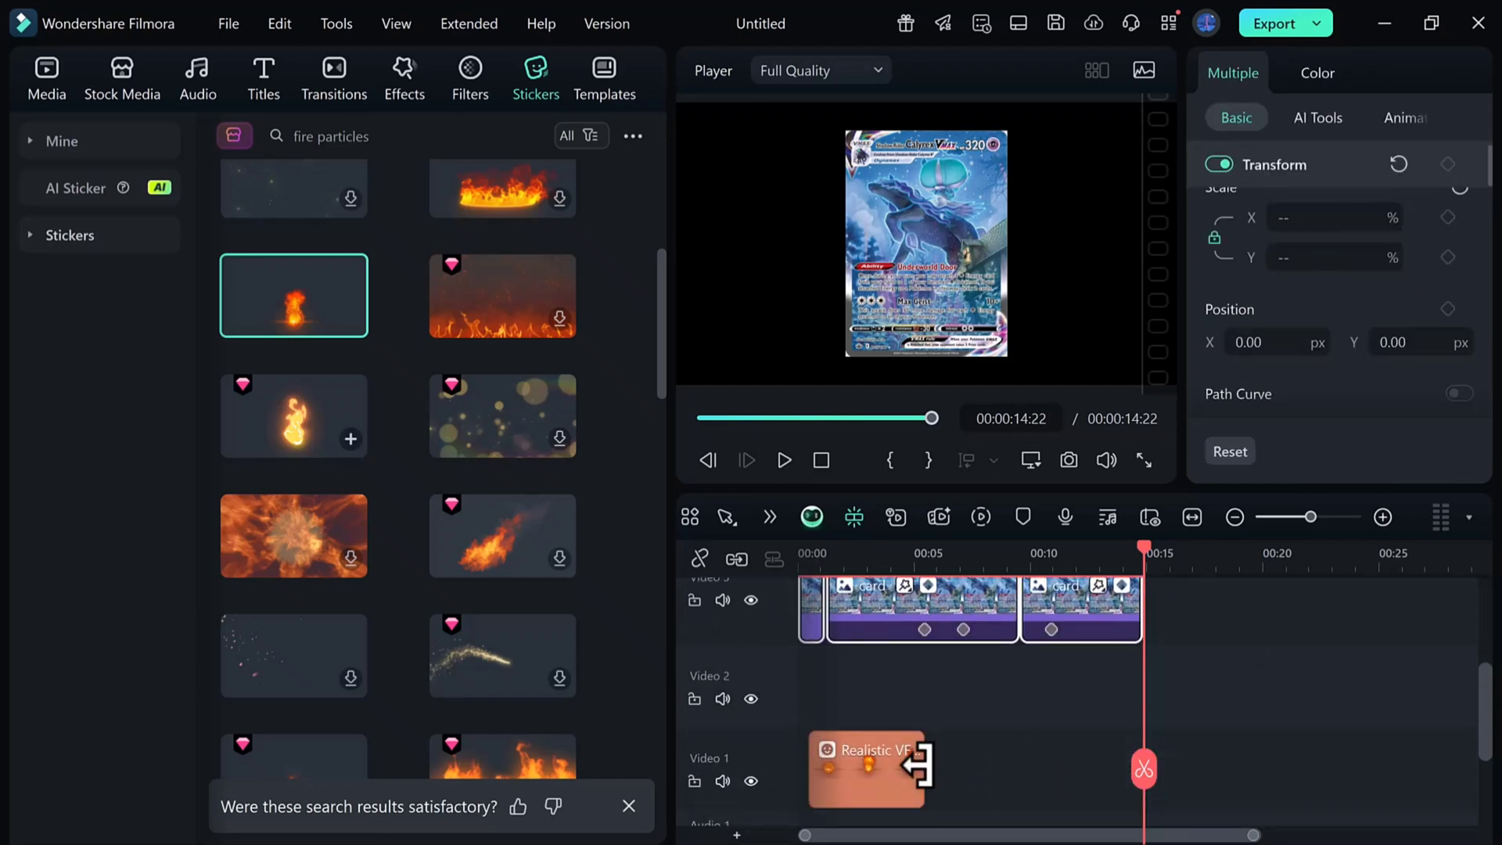
click(913, 763)
- Search the stickers for "stars" and place the Nebula Space Pack Element 05 sticker on Video 2 beneath the whole card animation
scroll(420, 259, up, 4)
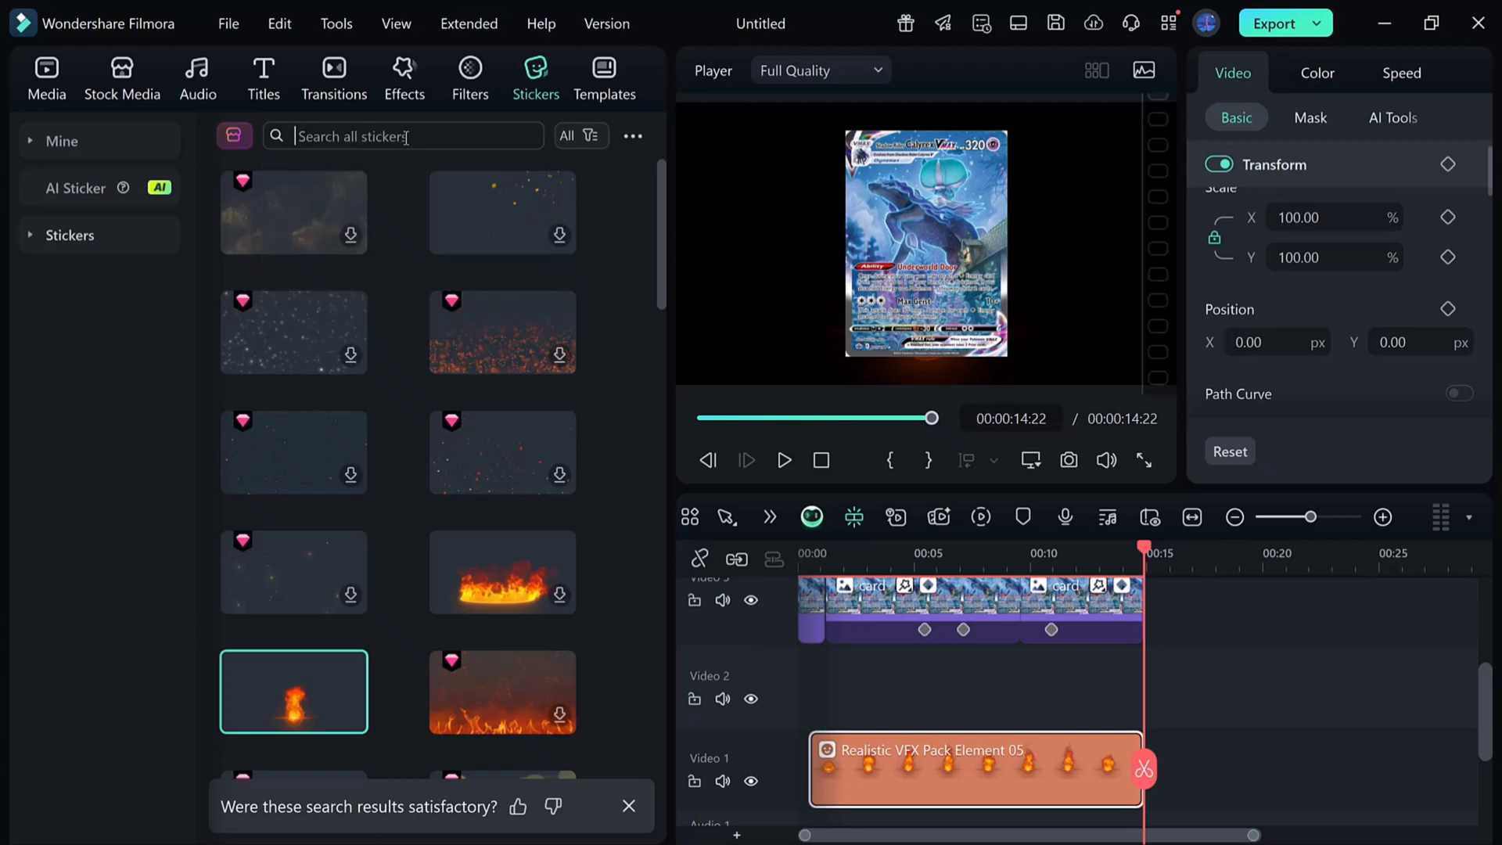
text(stars)
key(Return)
click(284, 350)
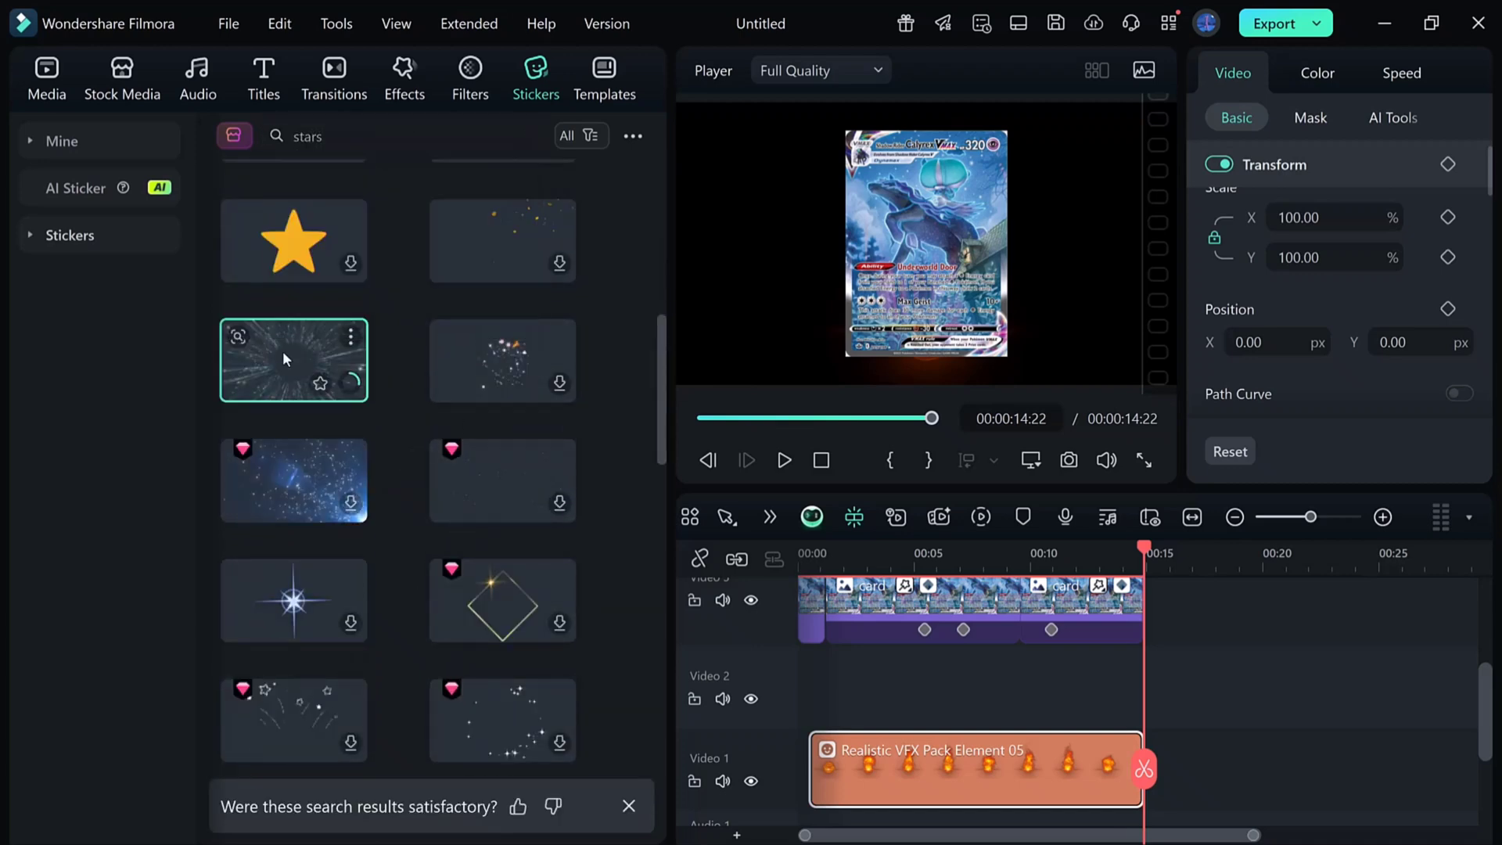
drag(289, 352, 863, 739)
- Move the flame sticker on Video 1 to the timeline start and play the animation from 00:00:00:00
drag(869, 759, 857, 770)
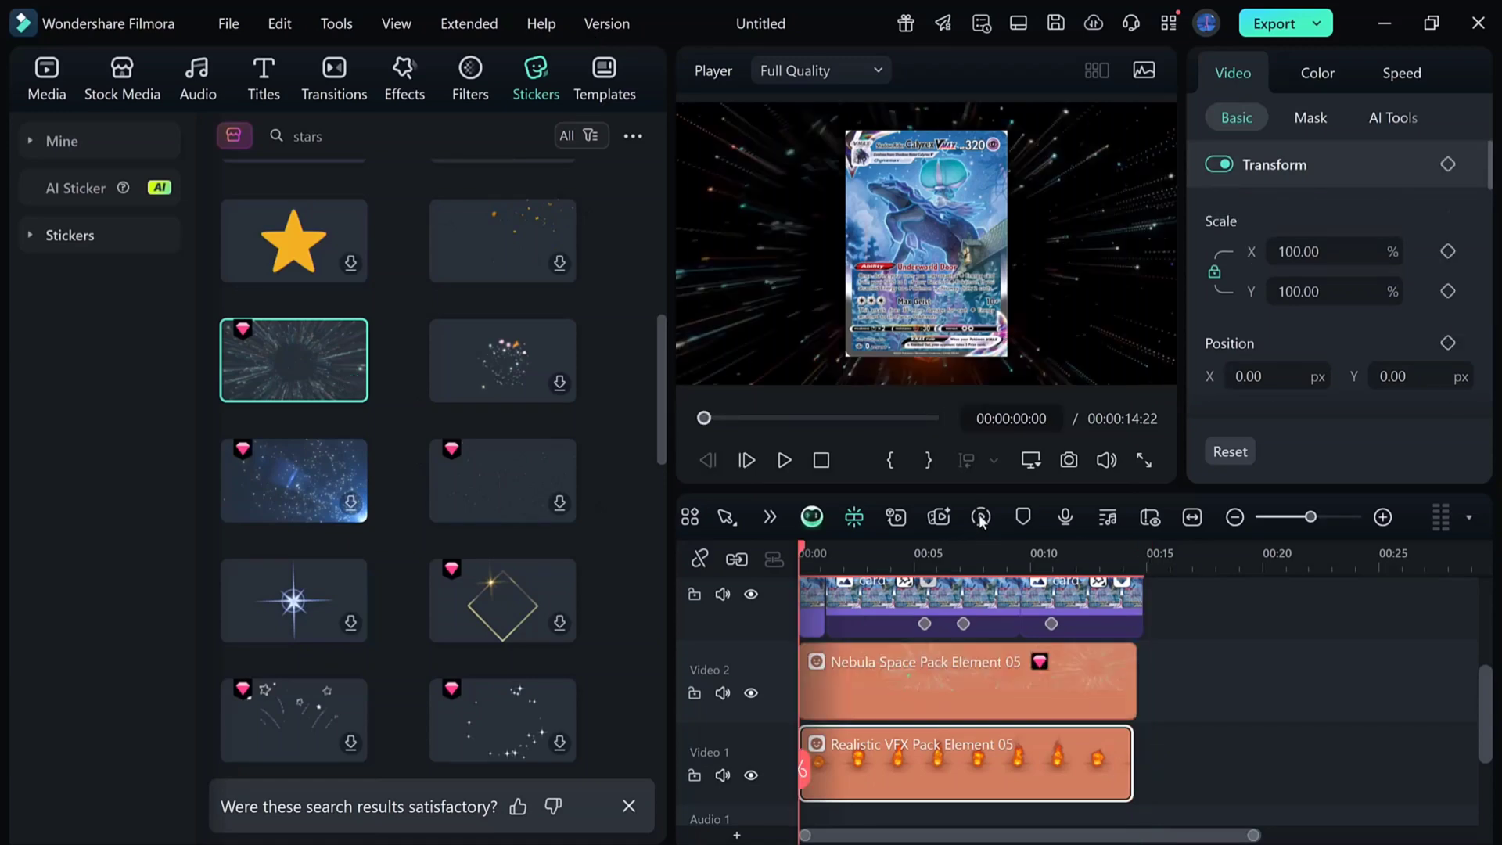
click(778, 466)
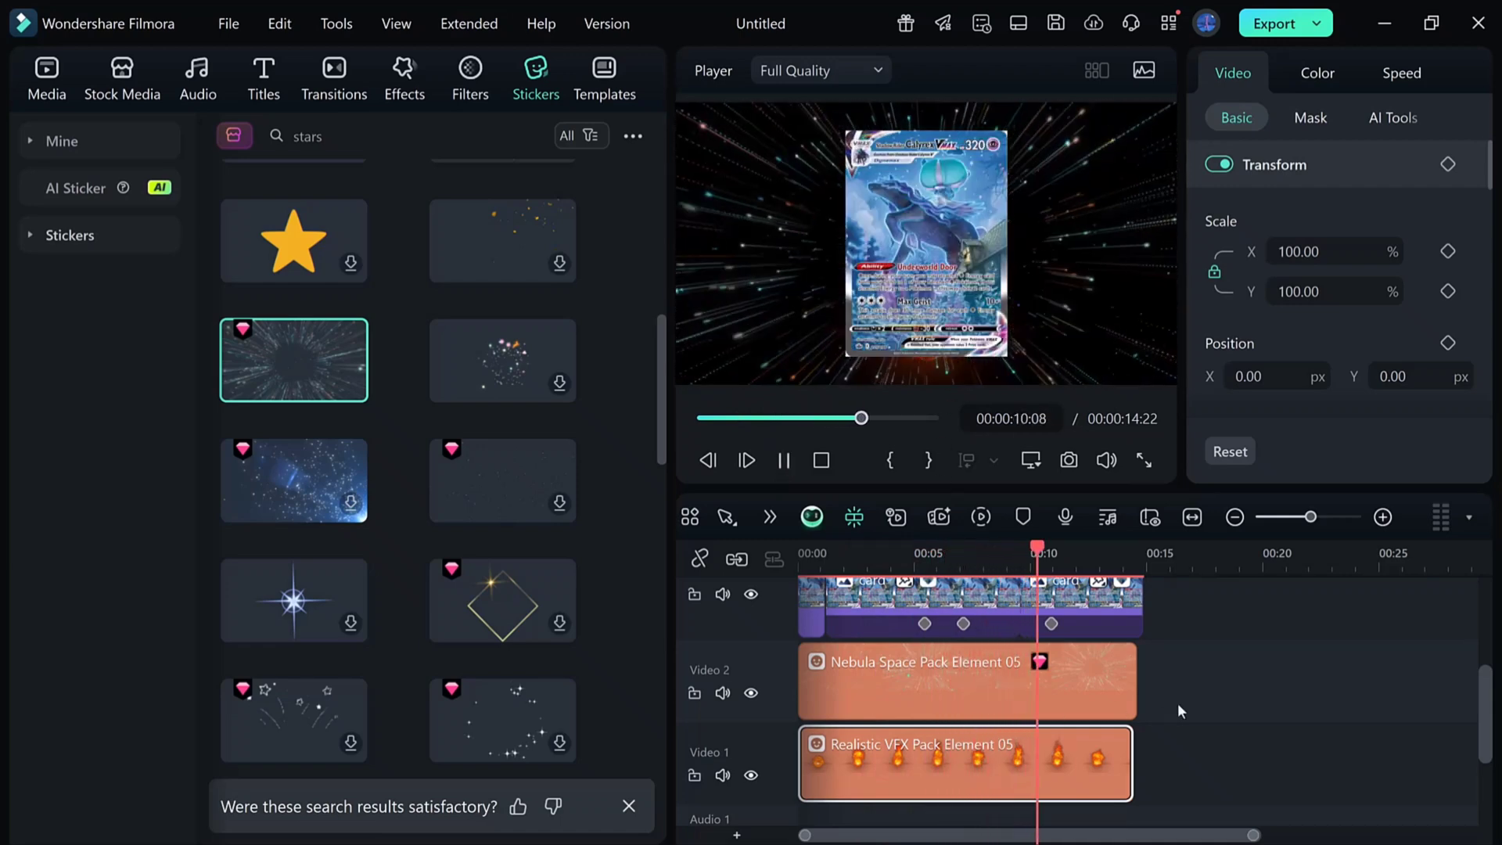
scroll(1176, 703, up, 2)
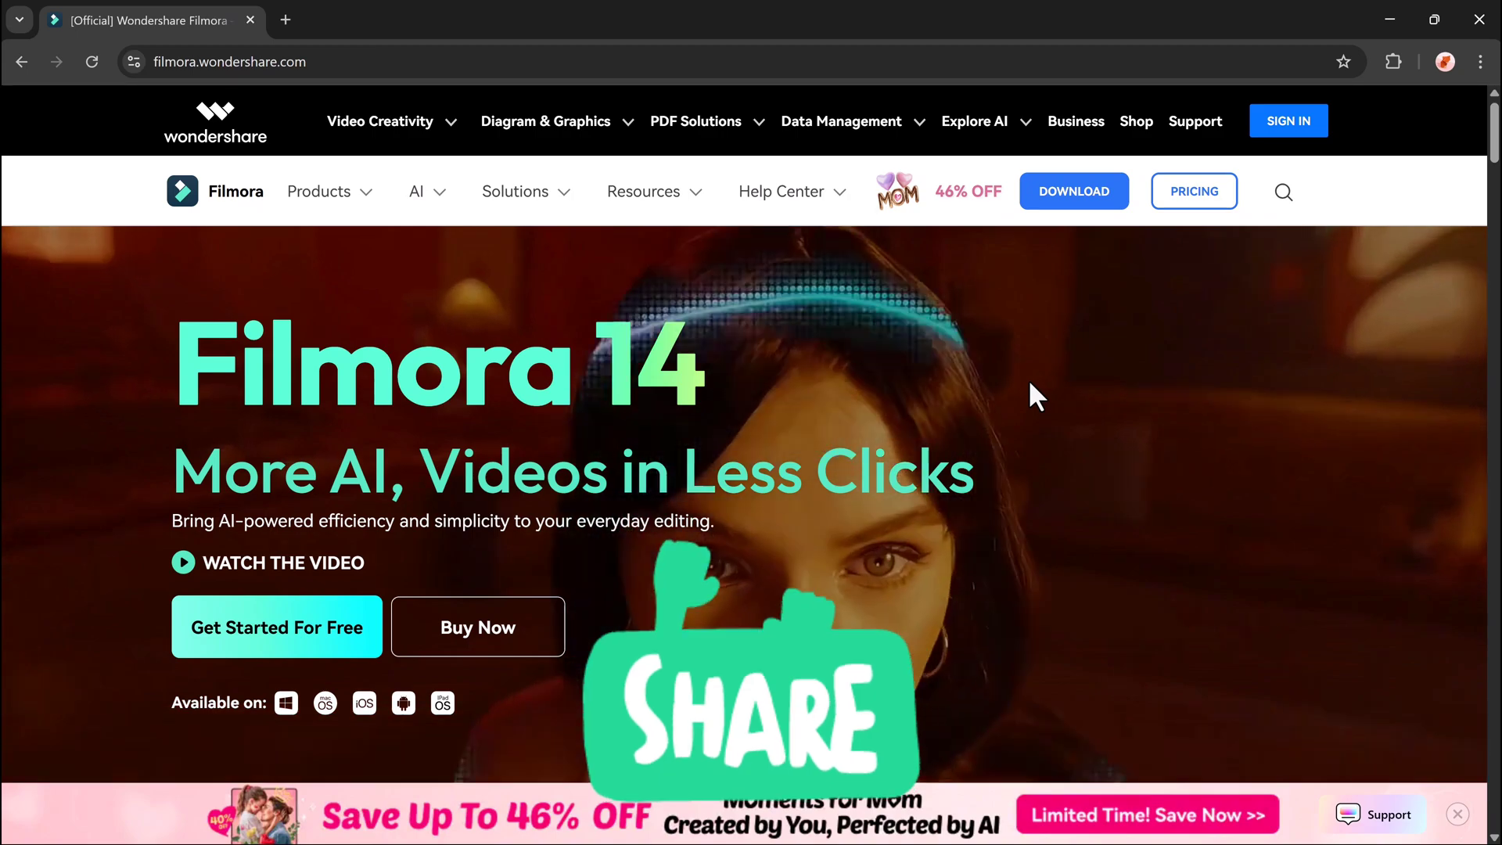
- Examine the Filmora website in the browser, including its Smart Scene Cut, AI Portrait Cutout and AI Video Enhancer showcases
scroll(1029, 384, down, 10)
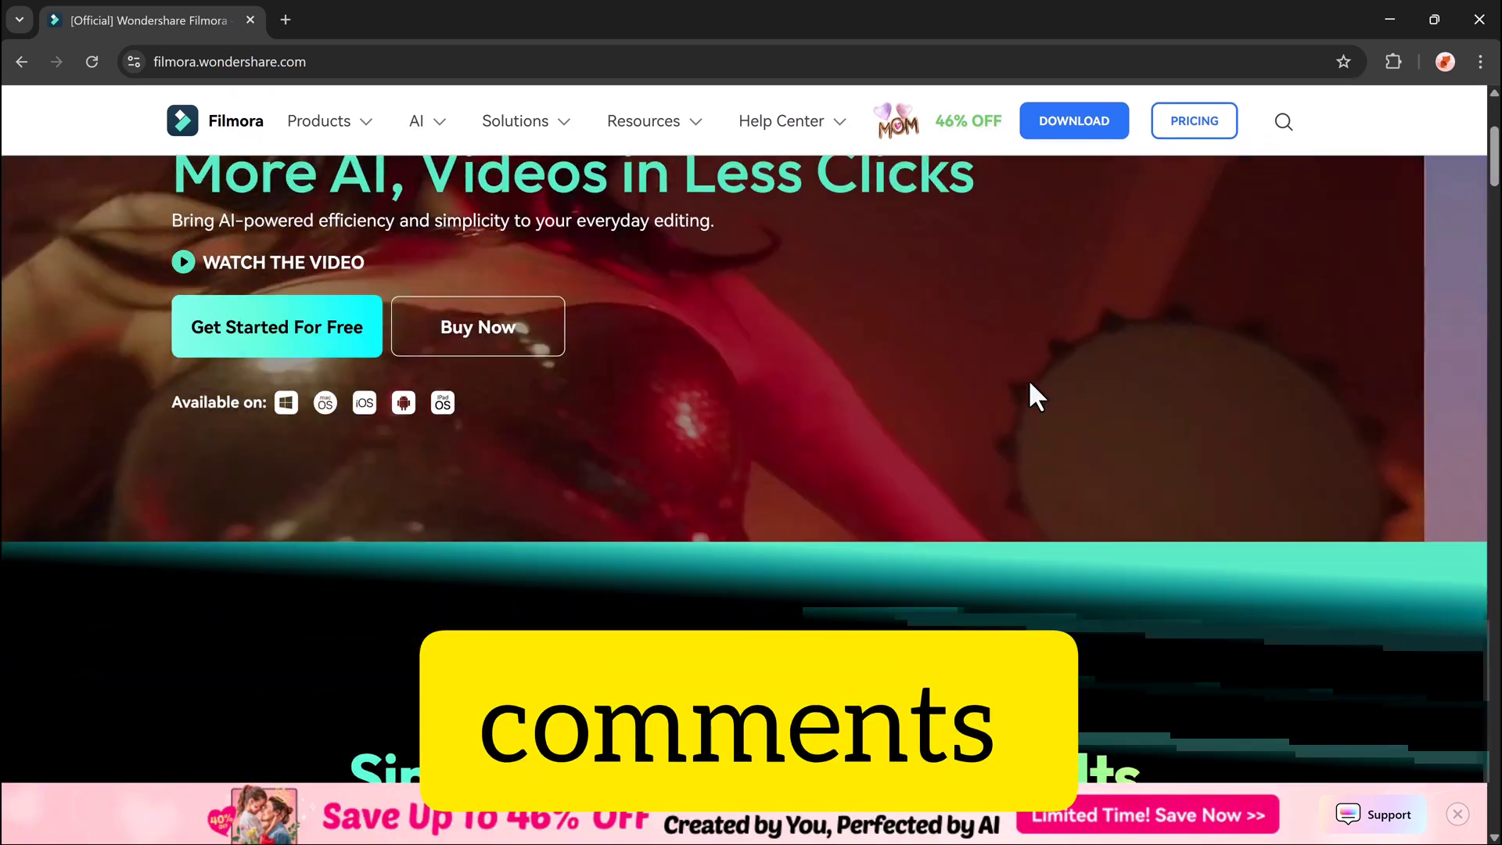
scroll(1030, 384, down, 2)
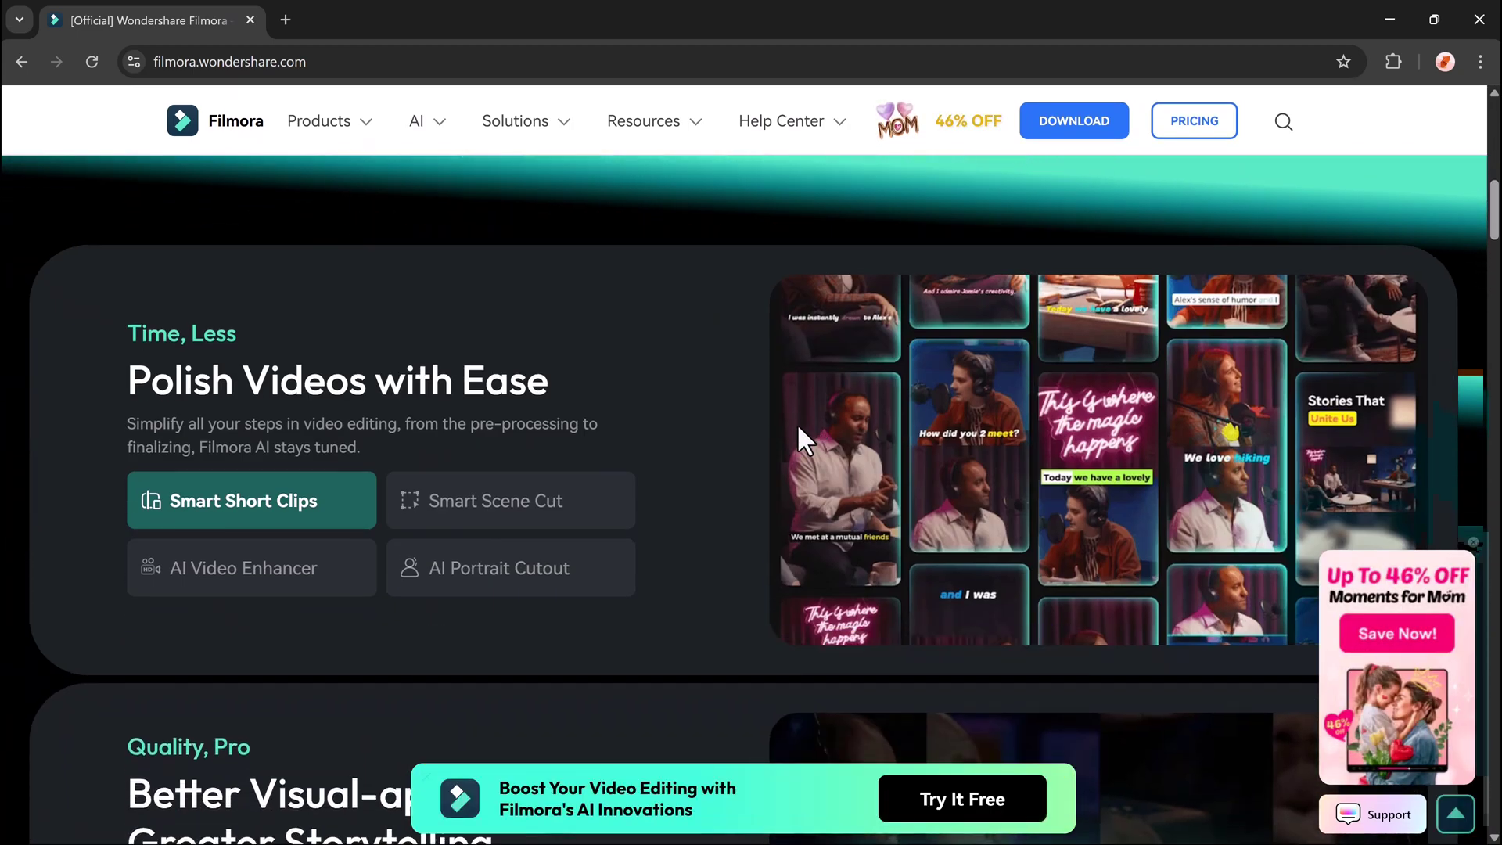
click(543, 494)
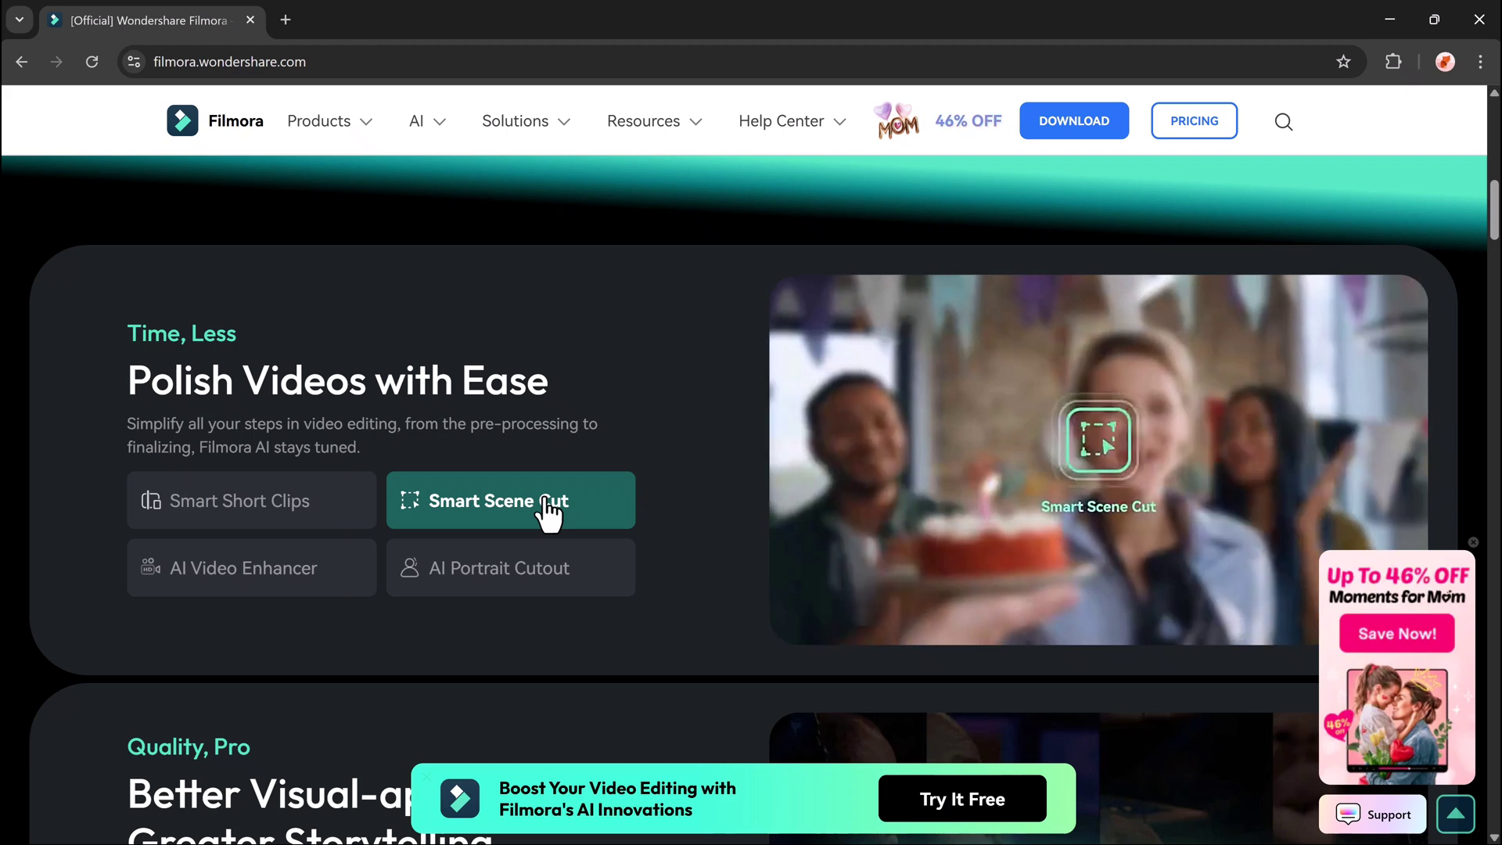
click(547, 567)
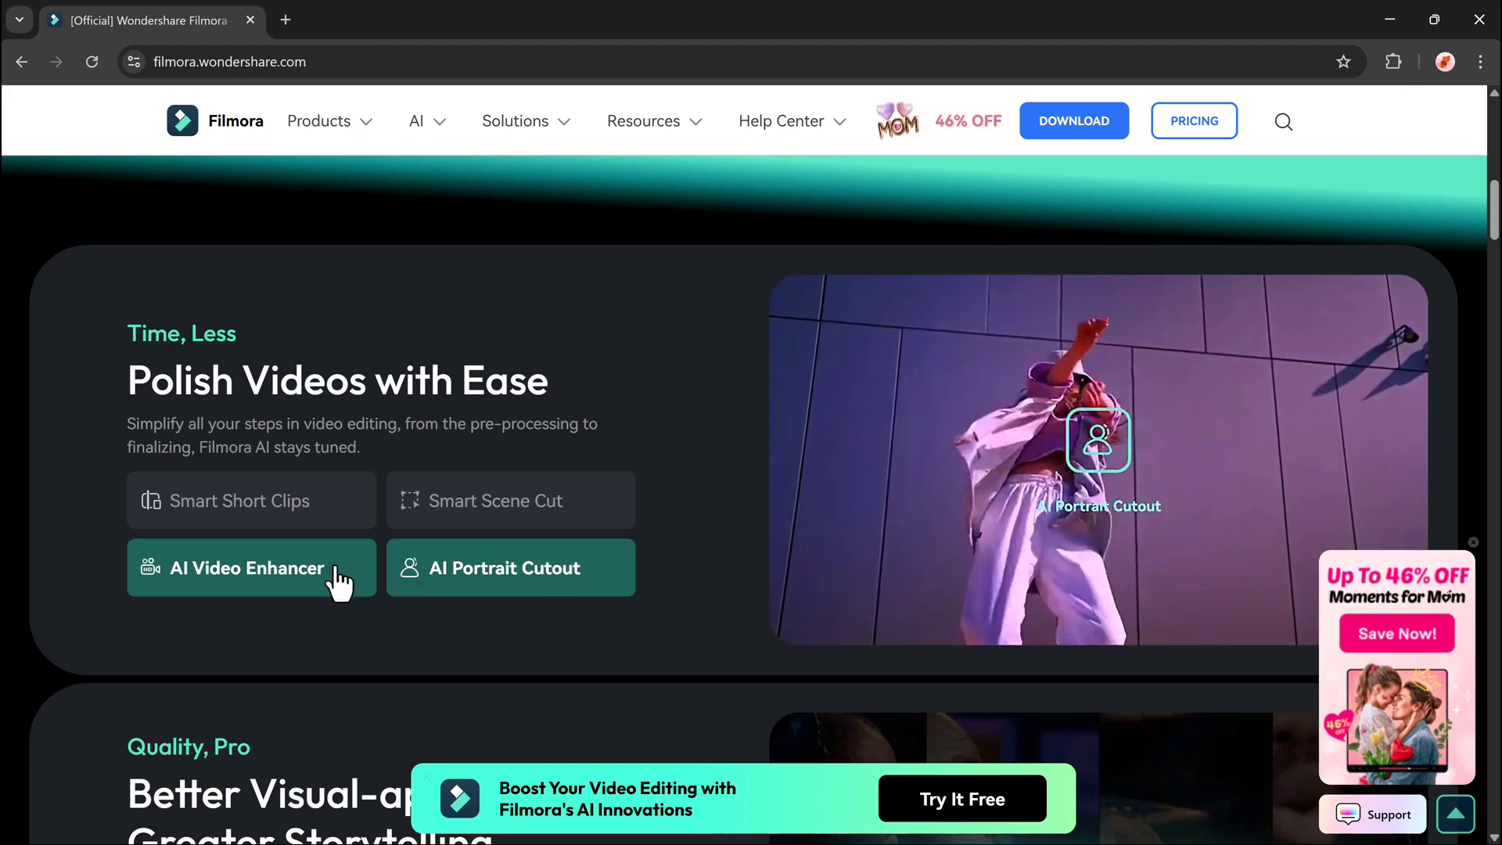
click(323, 579)
scroll(714, 519, down, 5)
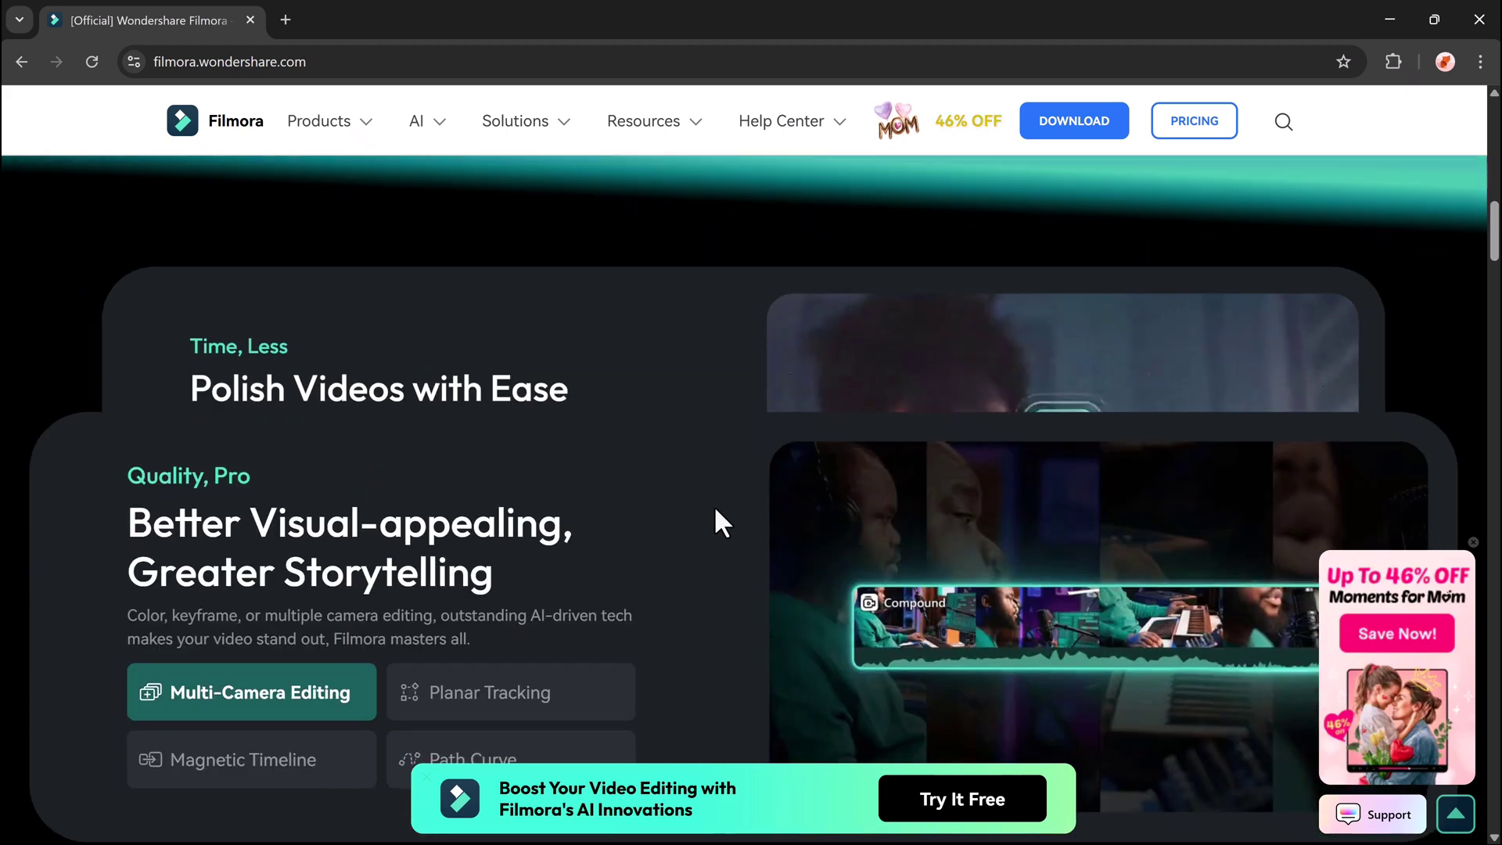
scroll(721, 523, down, 6)
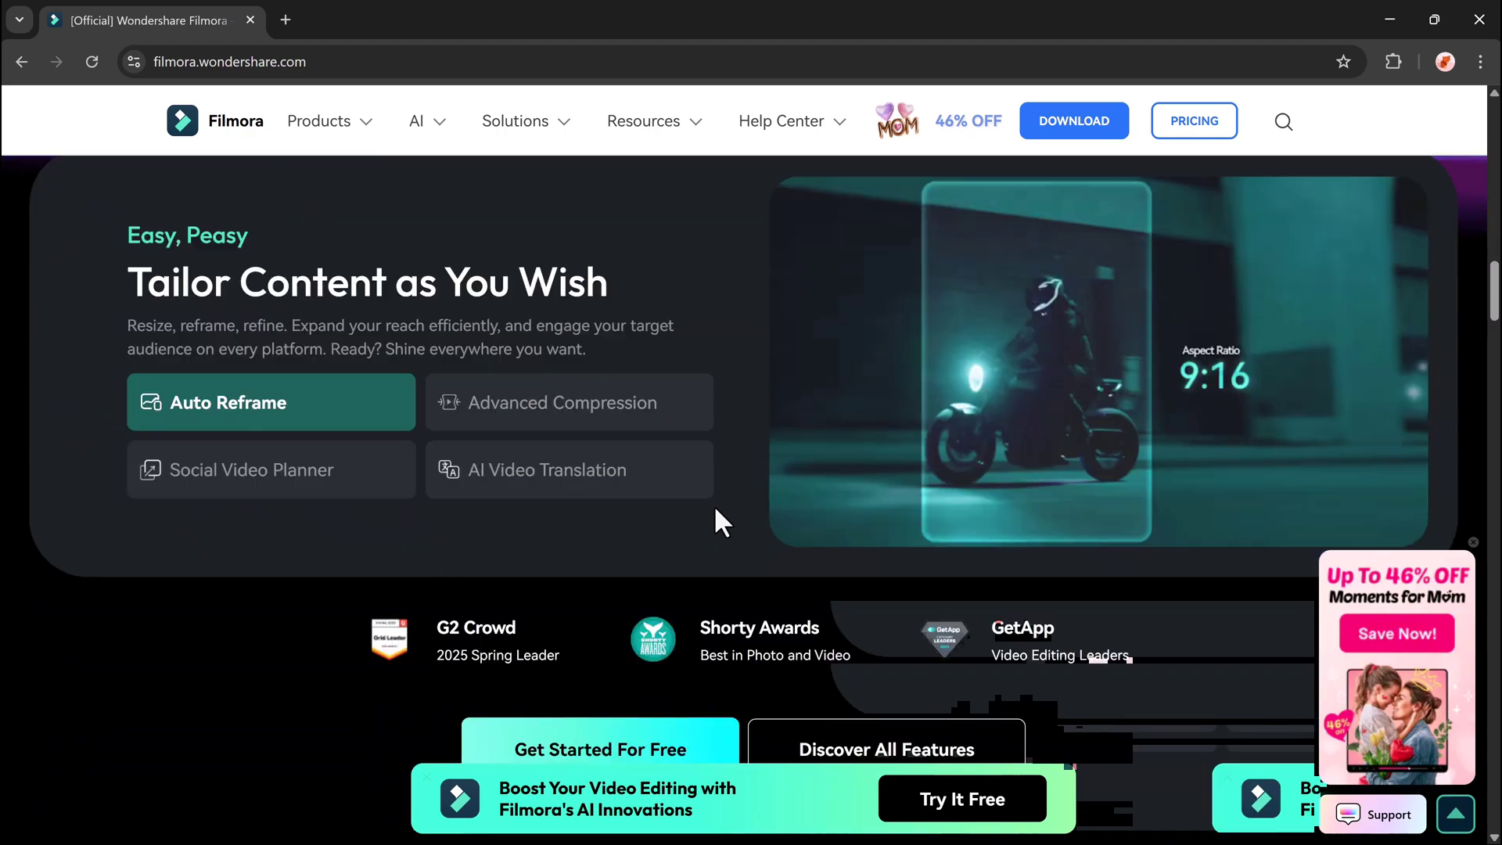
scroll(714, 508, down, 10)
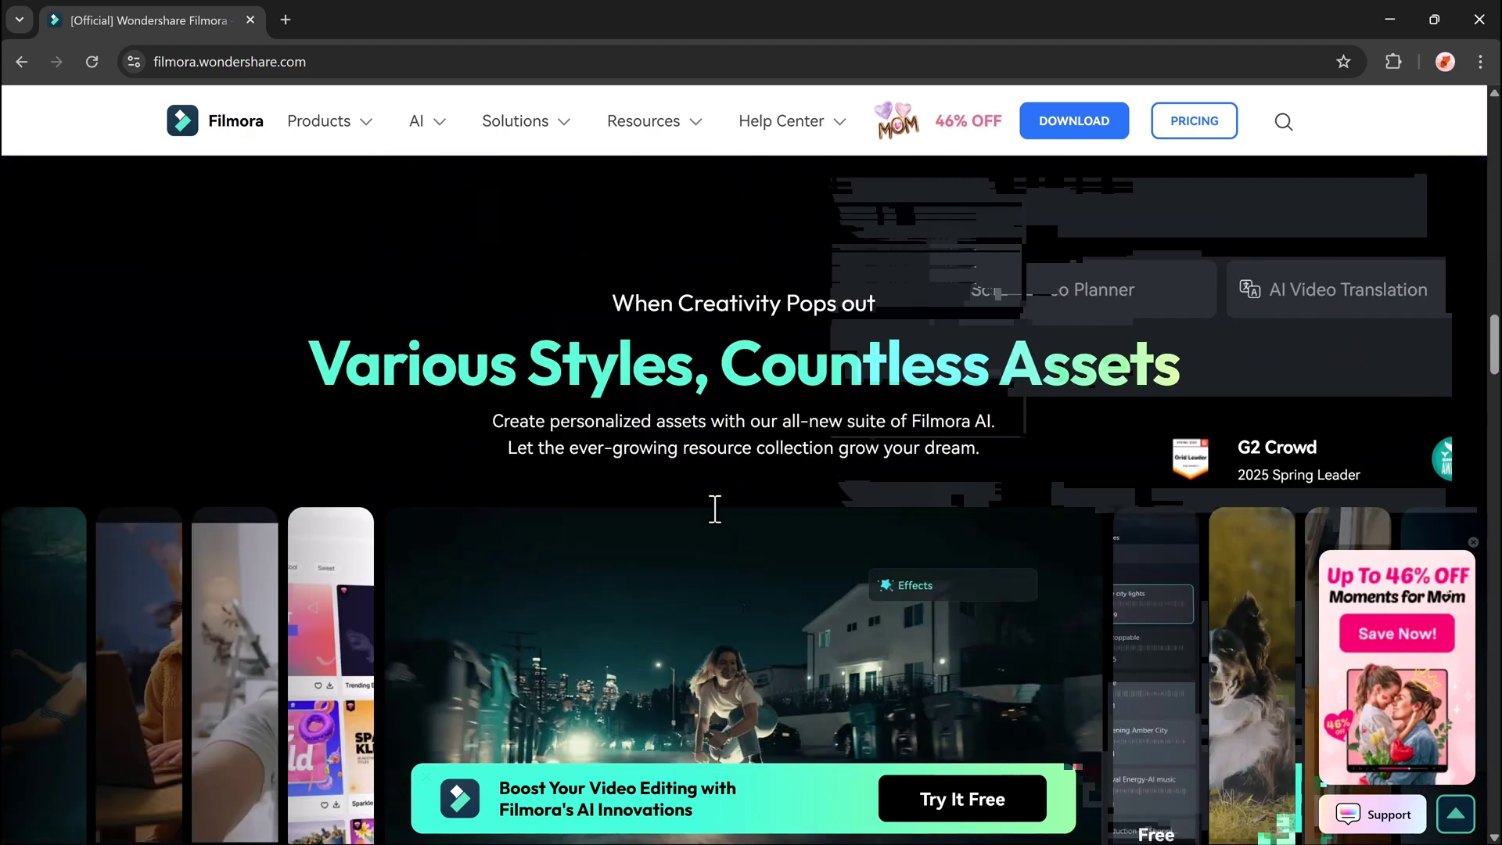